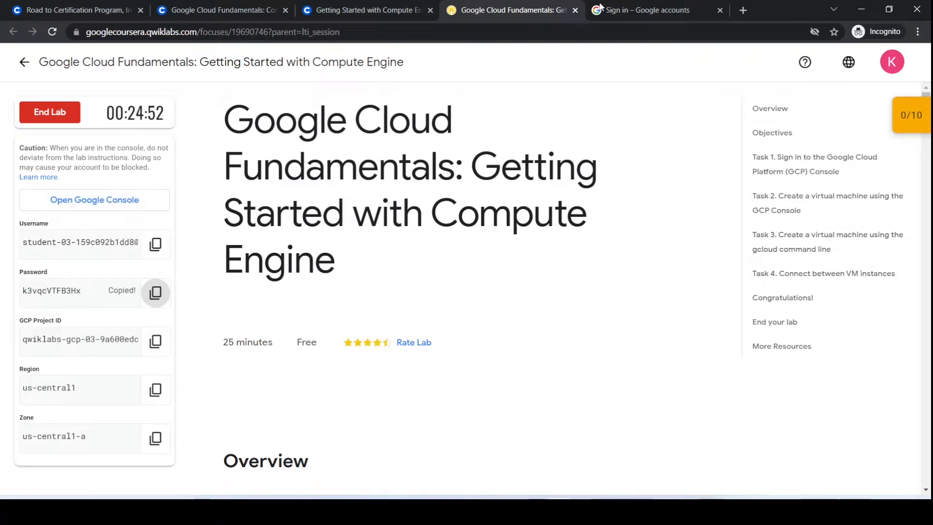
Sign in to the lab's Google student account by entering the account password.
left_click(507, 246)
key("ctrl+v")
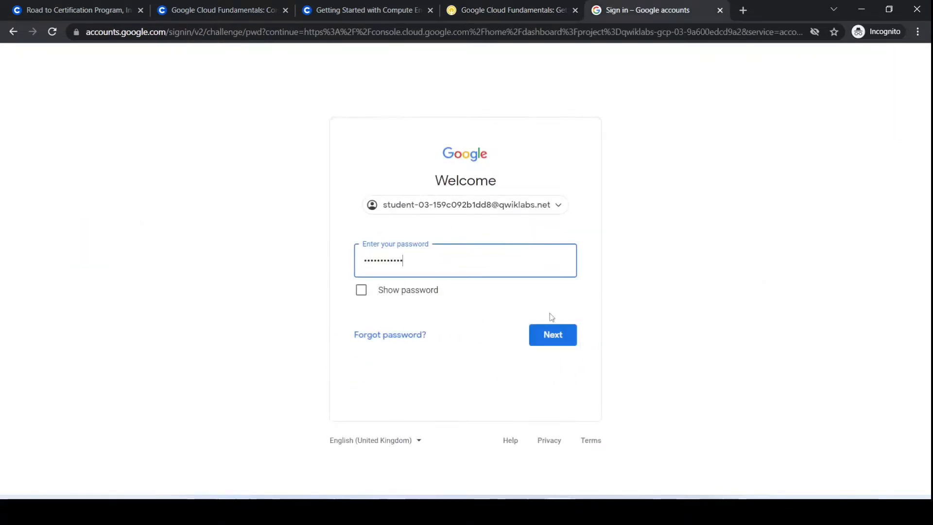
left_click(568, 336)
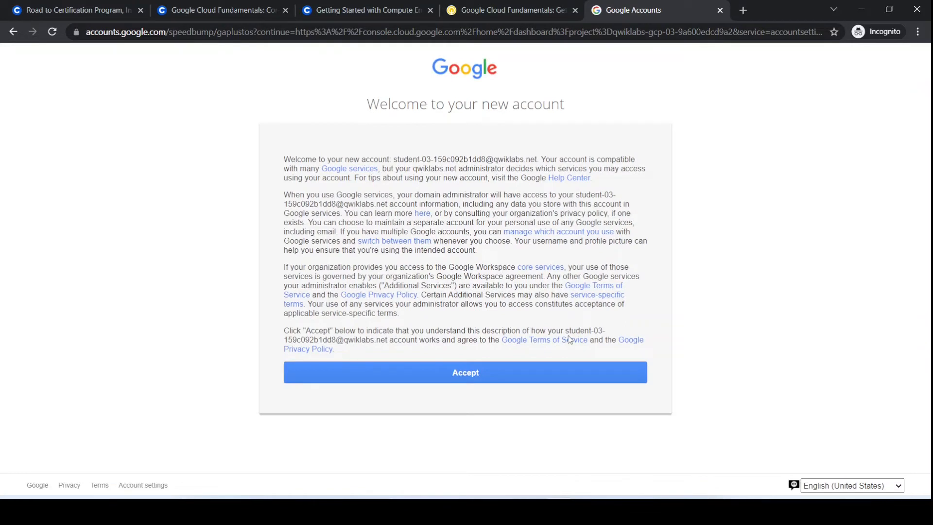
Accept the new account's terms and agree to the Google Cloud Platform Terms of Service.
left_click(488, 373)
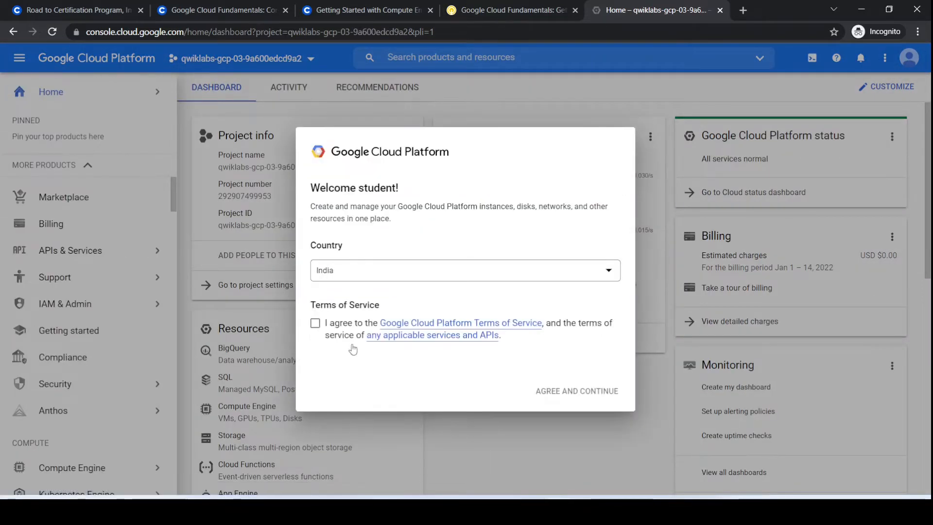
left_click(315, 323)
left_click(578, 394)
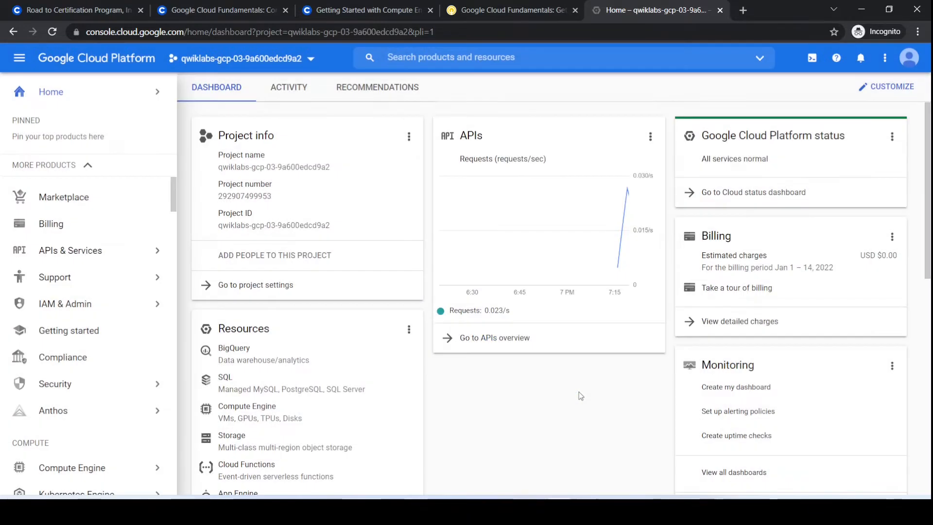
Read the lab's overview, objectives, Task 1 sign-in instructions and Task 2 instructions for creating a virtual machine in the console.
left_click(544, 10)
scroll(454, 312, "down", 9)
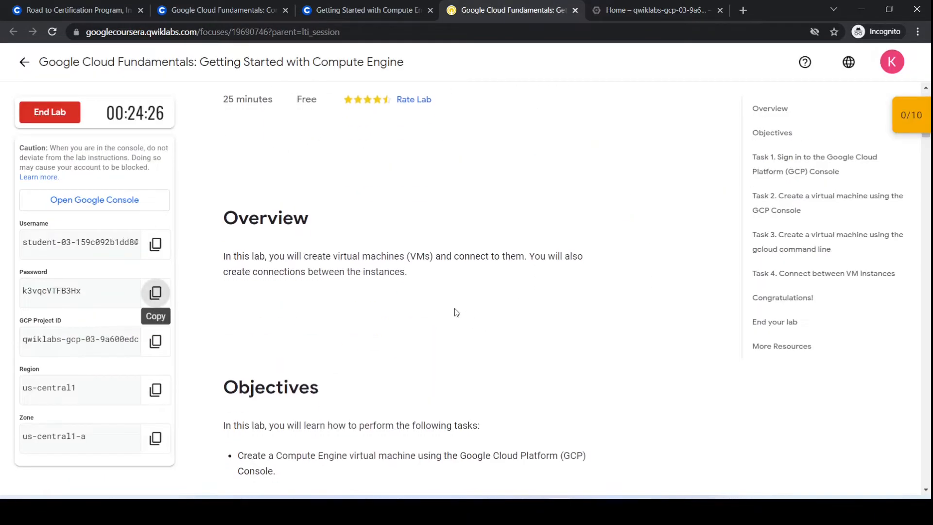
scroll(221, 220, "up", 2)
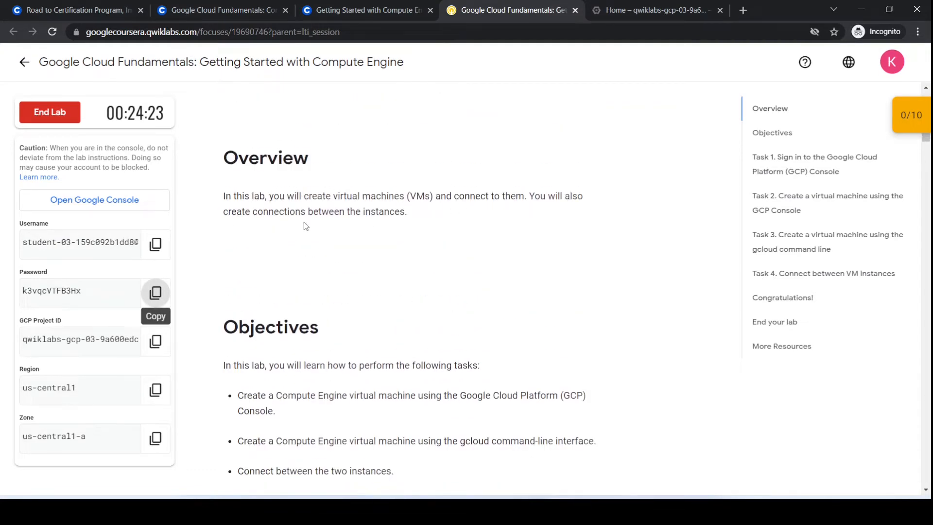
scroll(430, 268, "down", 3)
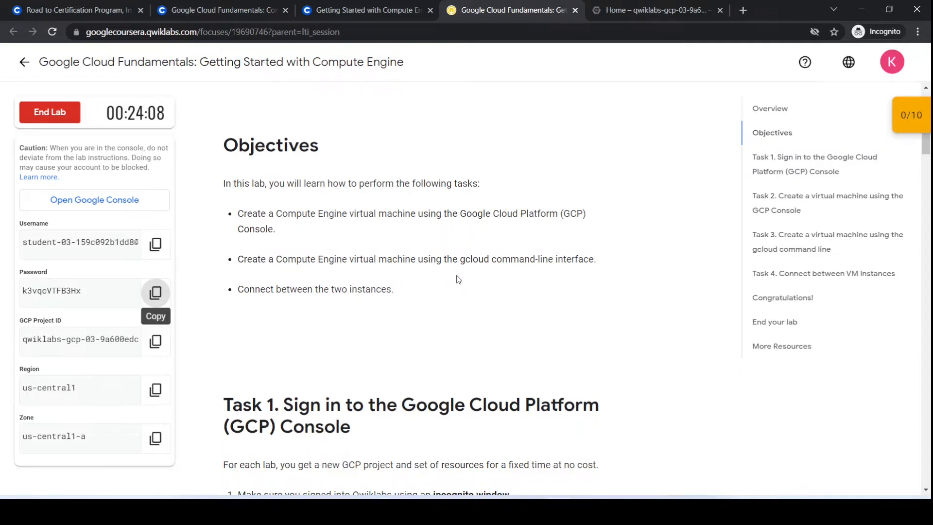
scroll(459, 280, "down", 1)
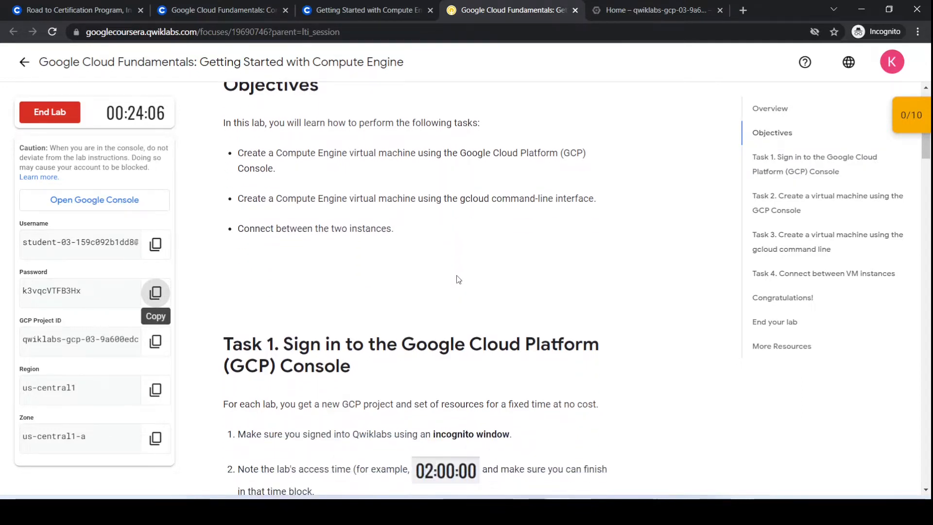
scroll(458, 280, "down", 1)
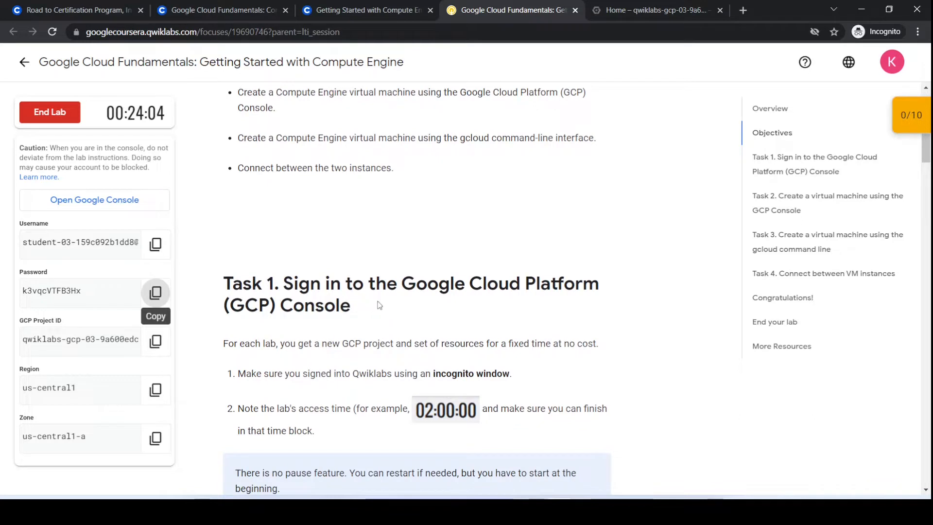
scroll(285, 308, "down", 1)
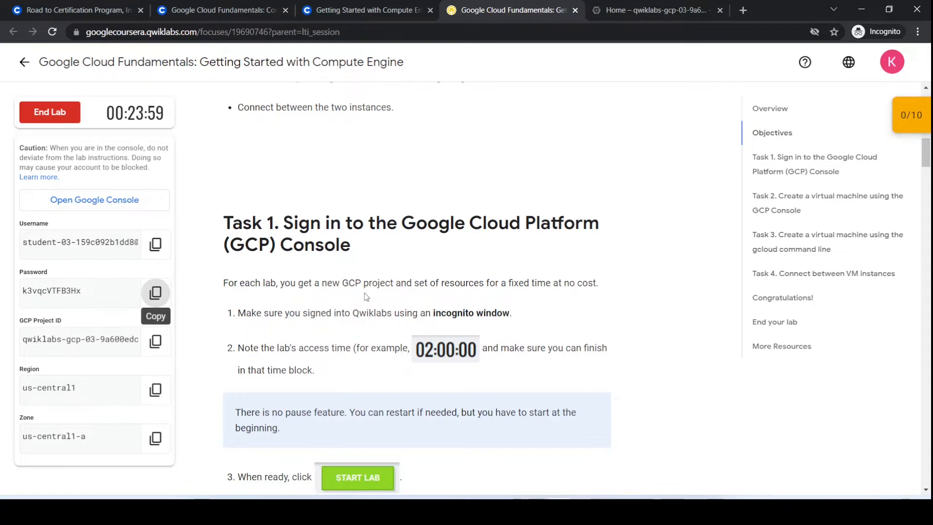
scroll(366, 296, "down", 1)
scroll(379, 286, "down", 10)
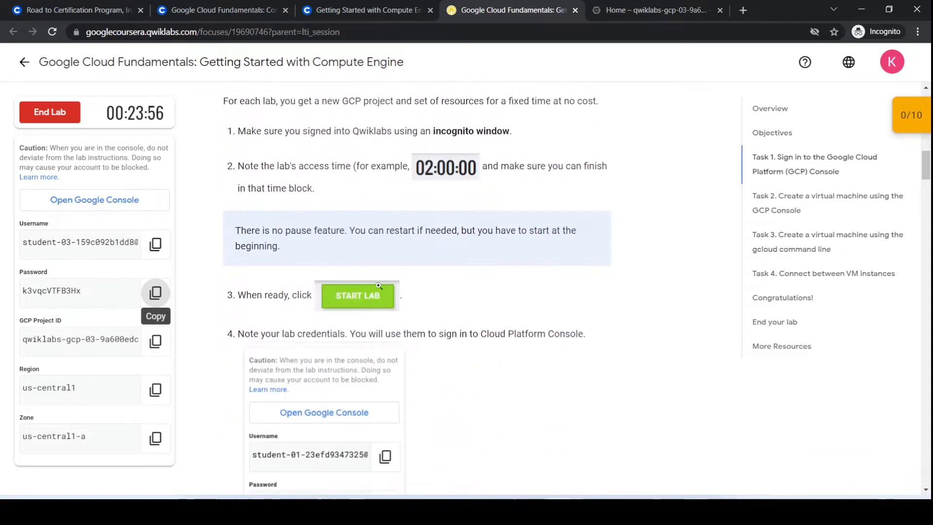
scroll(378, 286, "down", 7)
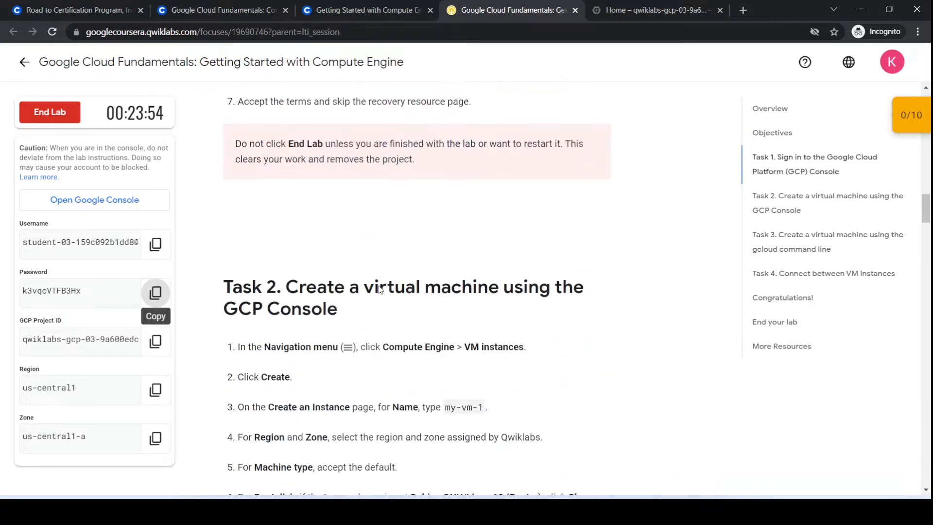
scroll(379, 288, "up", 1)
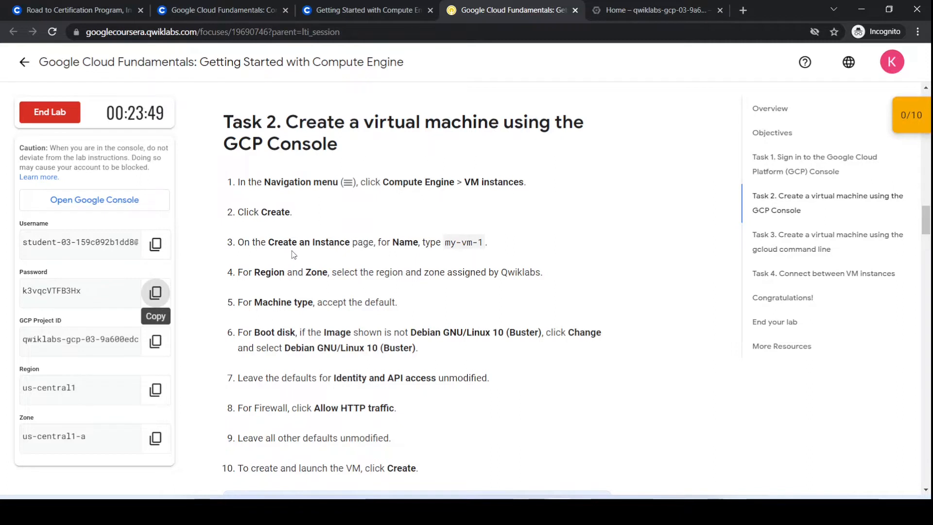
Copy the instance name my-vm-1 from the lab instructions and open Compute Engine's VM instances page in the Cloud console.
left_click_drag(485, 244, 446, 239)
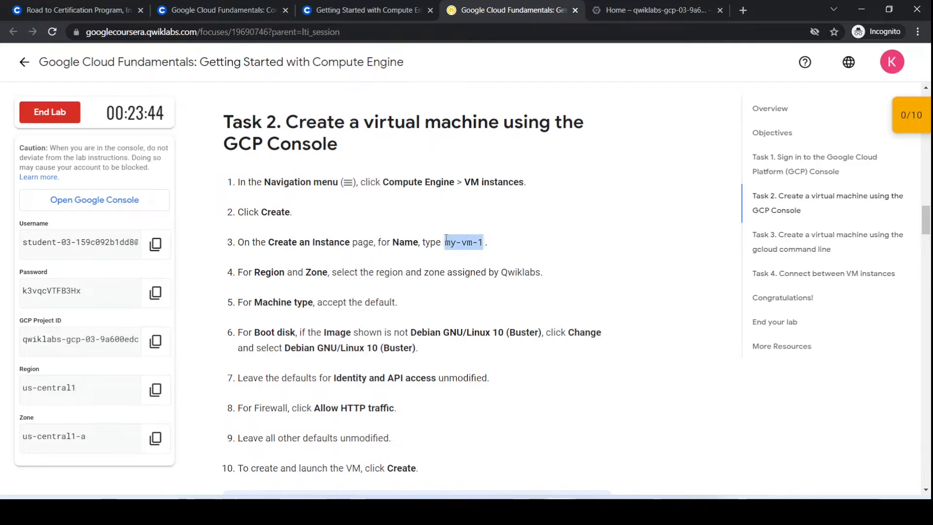
left_click(641, 10)
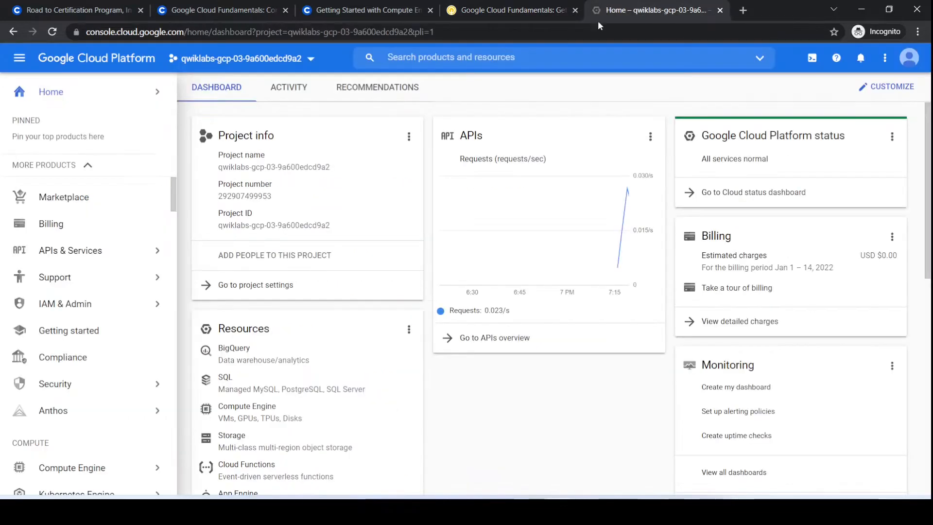
left_click(23, 65)
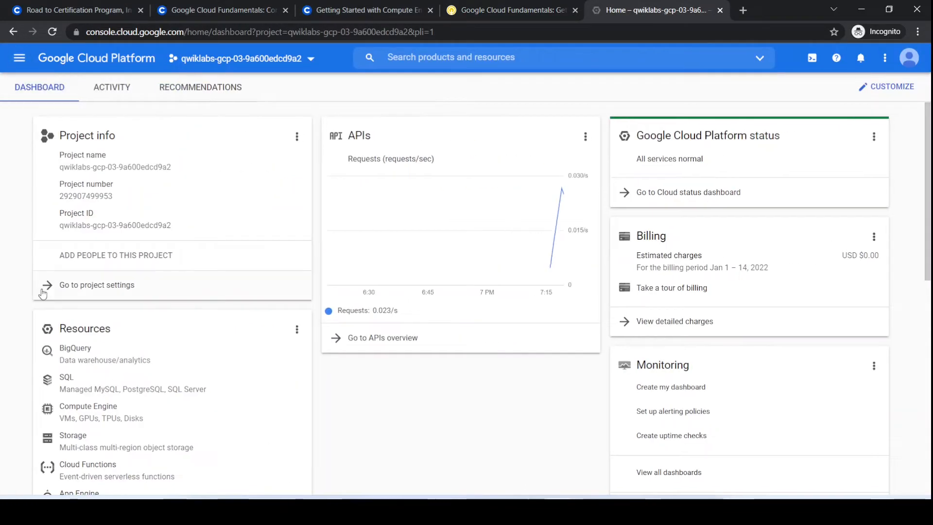
left_click(19, 58)
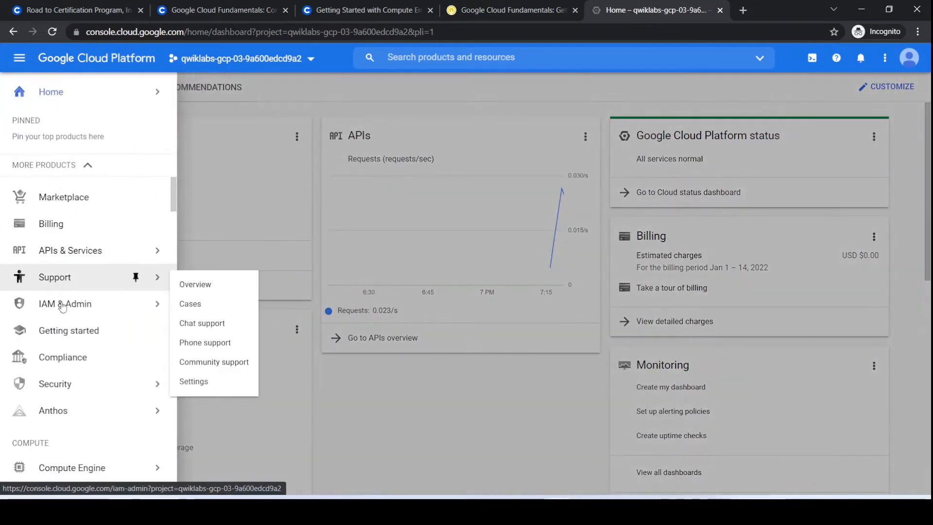
scroll(87, 292, "down", 4)
scroll(68, 335, "down", 1)
mouse_move(115, 286)
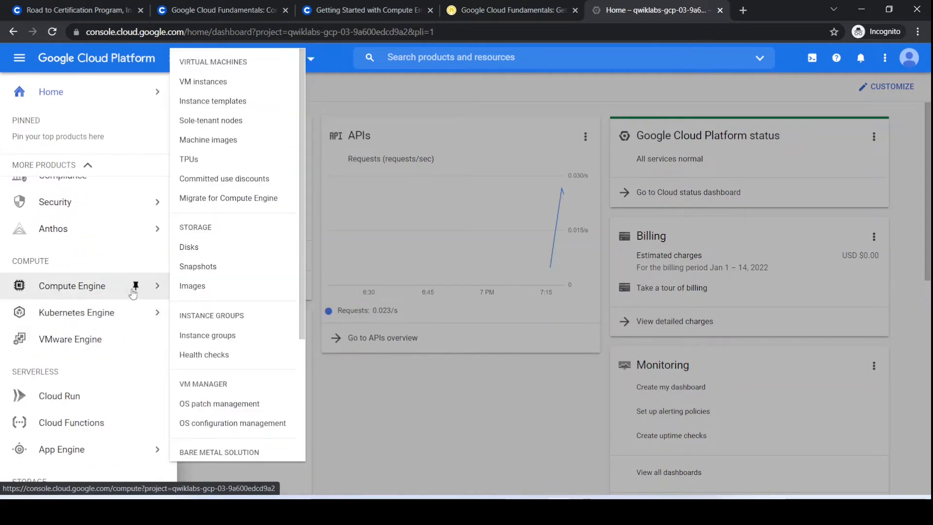
left_click(200, 80)
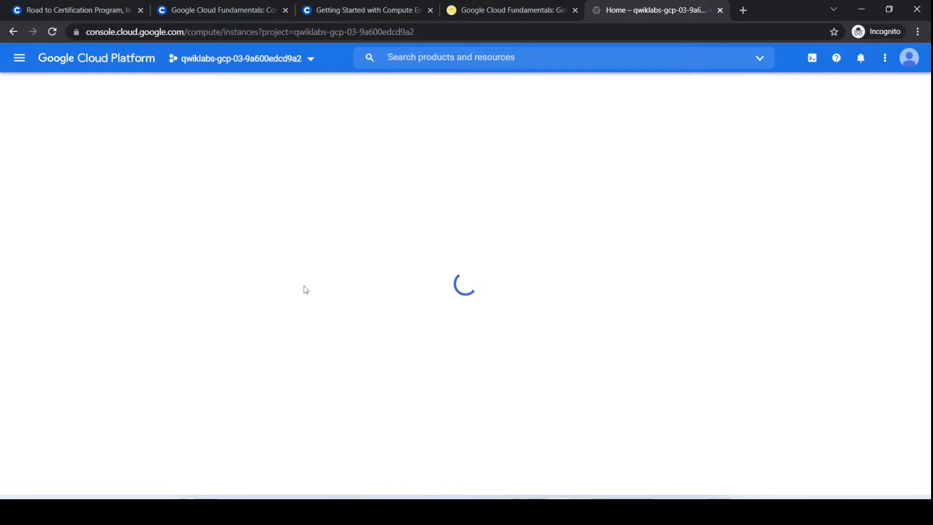
Start a new VM instance named my-vm-1 and check the lab's requirements for its remaining settings.
left_click(309, 90)
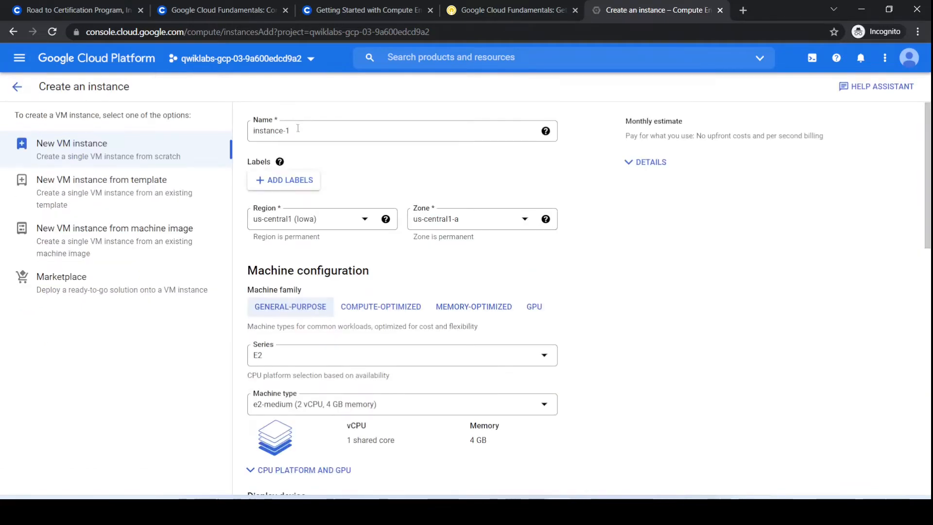
type("my-vm-1")
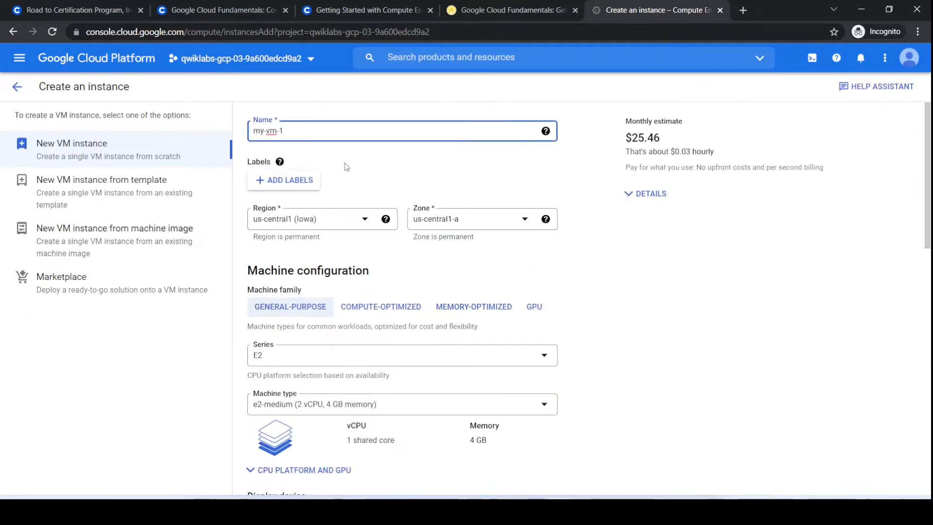
left_click(505, 10)
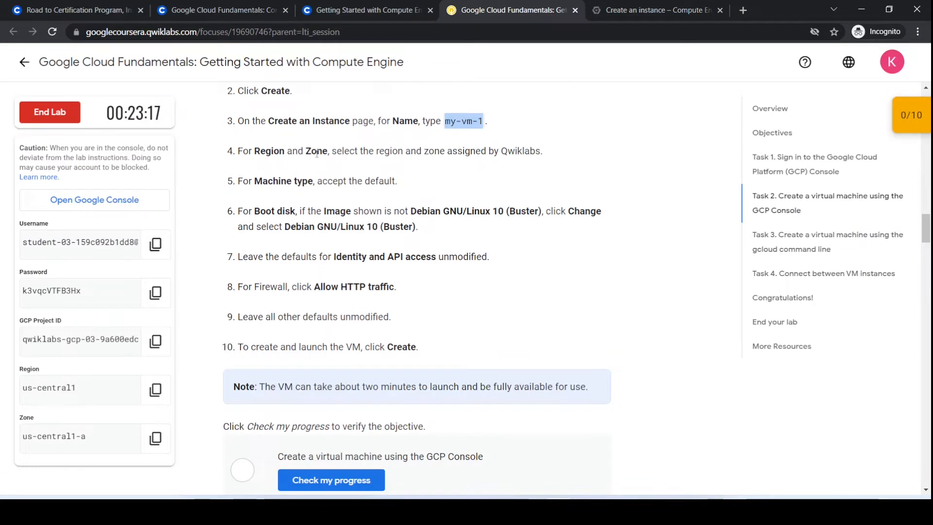
left_click(481, 168)
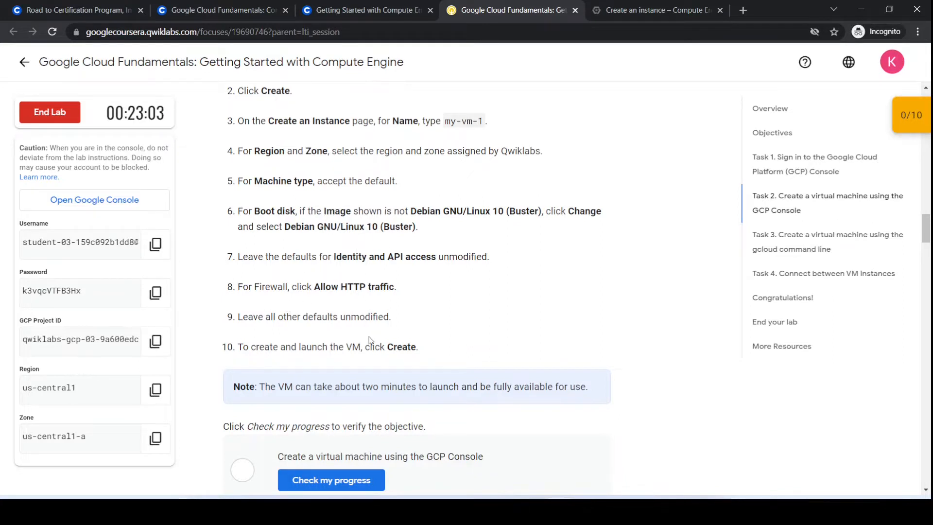
left_click(632, 11)
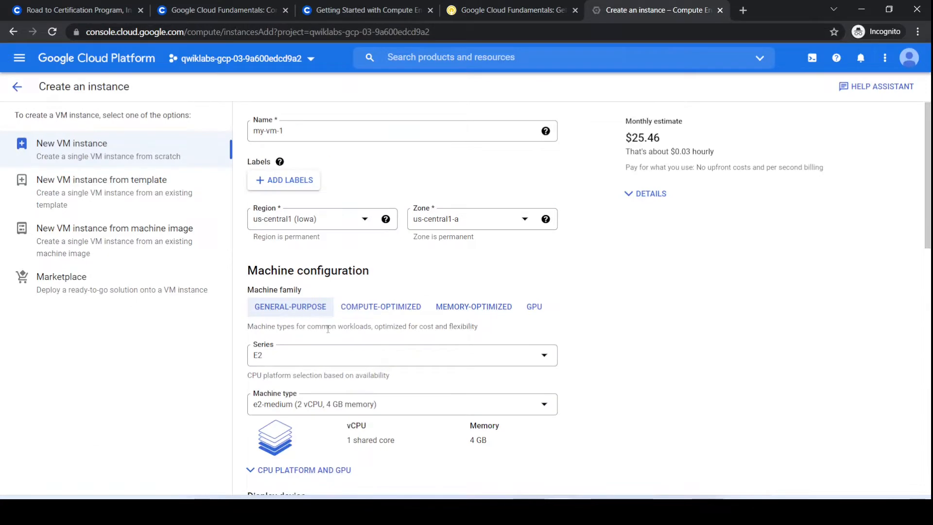
Examine the available E2 machine types and the boot disk image on the instance form without changing them.
scroll(330, 303, "down", 3)
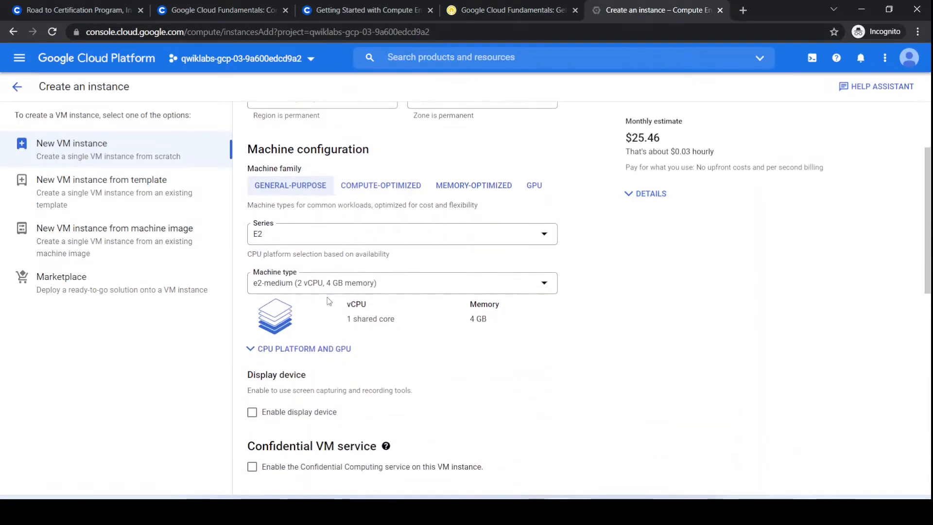
left_click(343, 292)
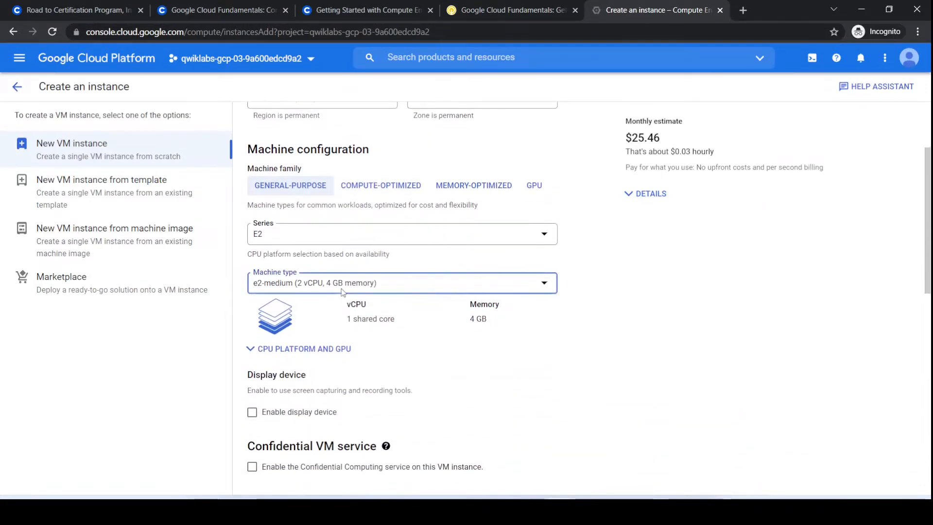
scroll(345, 356, "down", 3)
scroll(345, 359, "down", 5)
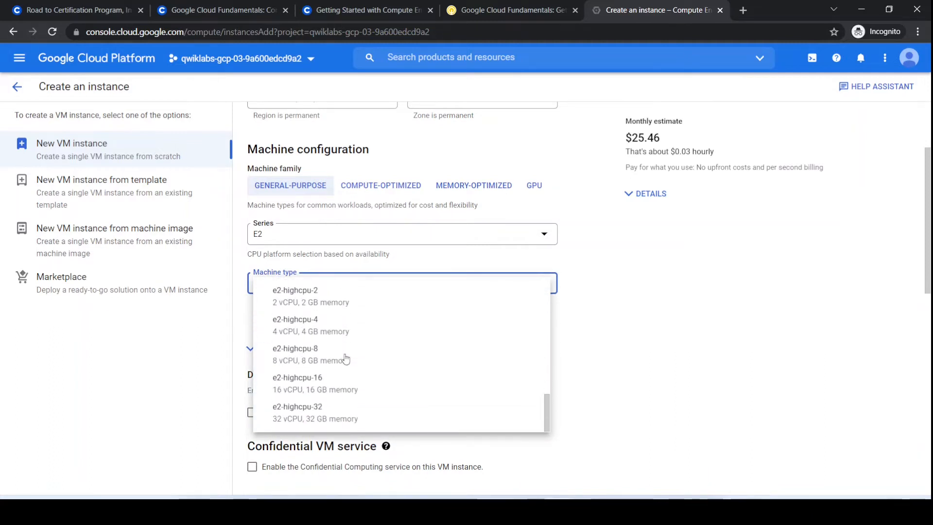
scroll(346, 358, "up", 10)
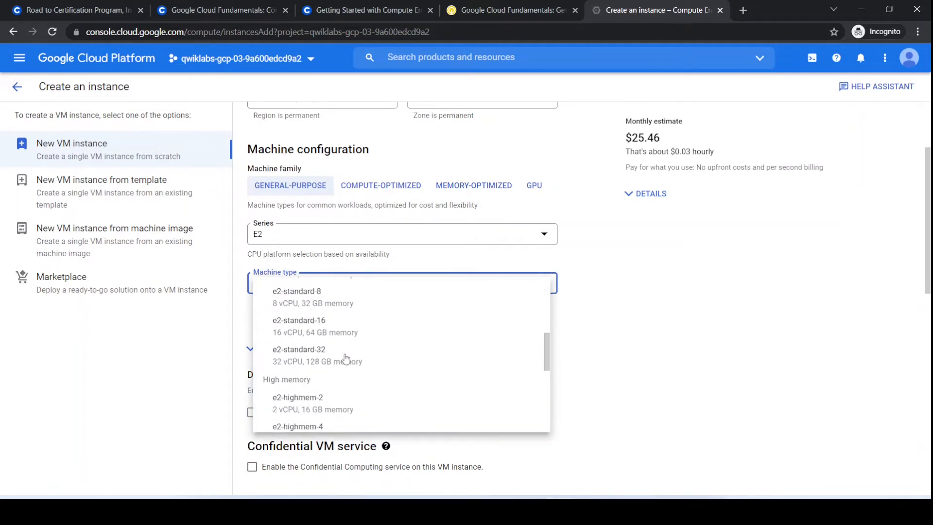
left_click(718, 377)
scroll(654, 348, "down", 3)
scroll(655, 349, "down", 1)
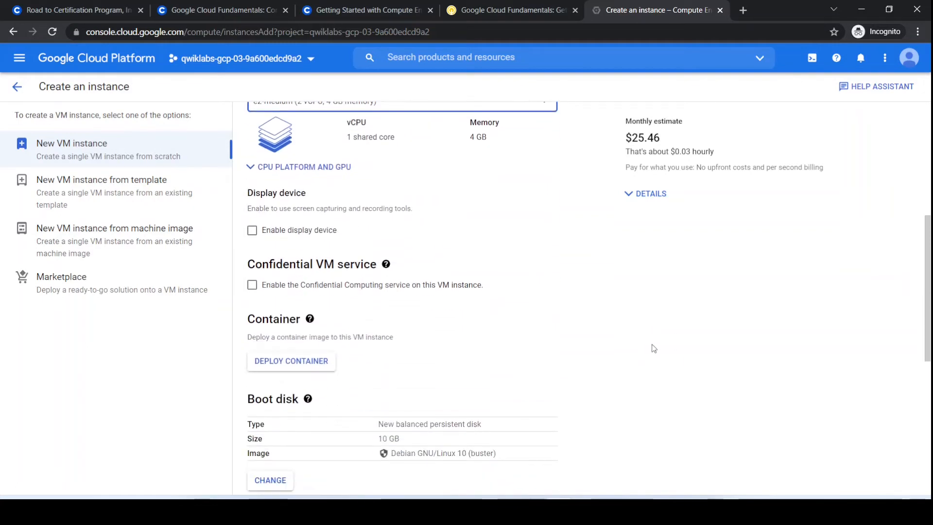
scroll(649, 348, "down", 3)
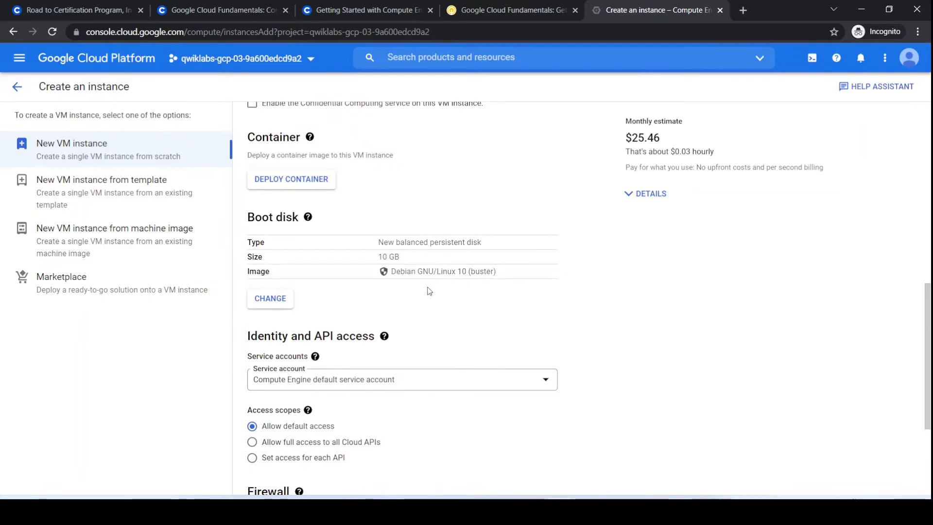
Allow HTTP traffic in the instance's firewall settings and create the virtual machine.
left_click(513, 7)
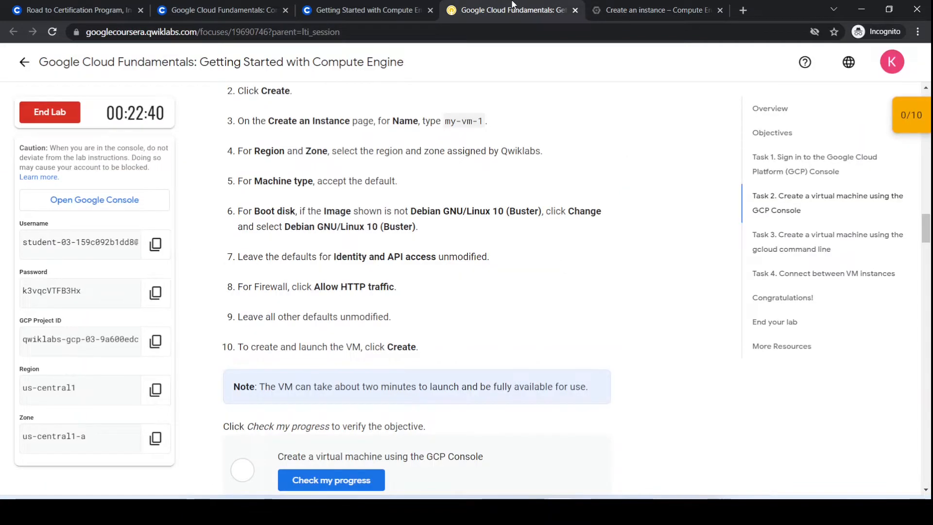
left_click(640, 6)
scroll(396, 312, "down", 4)
left_click(252, 348)
left_click(284, 463)
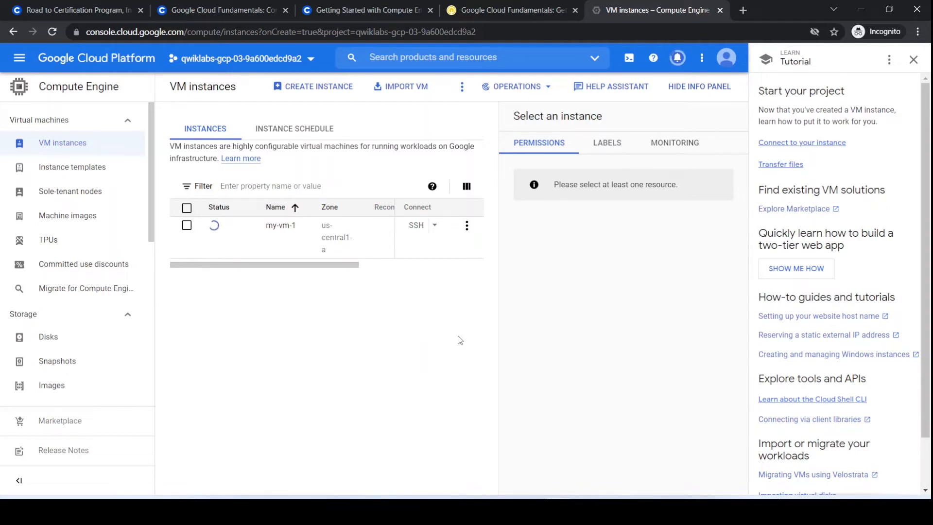
Close the tutorial pane and refresh the list of VM instances.
left_click(914, 59)
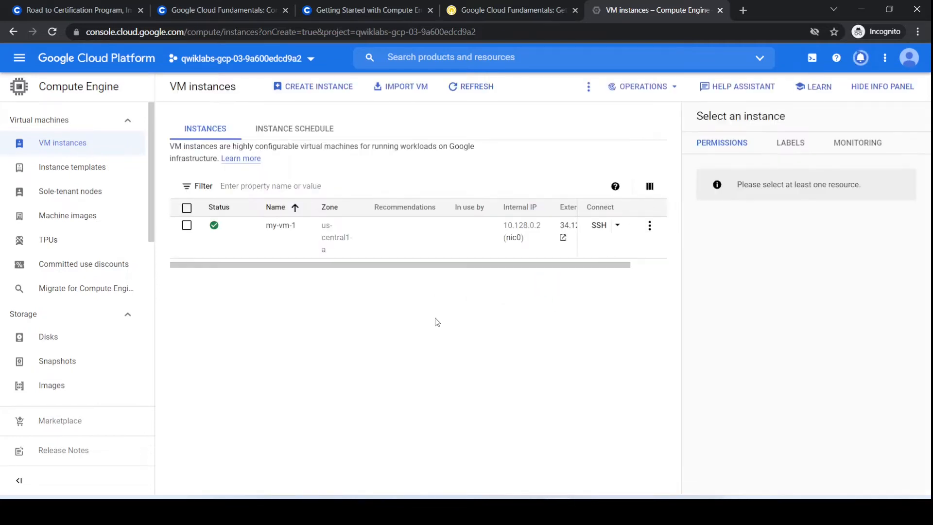
left_click(465, 88)
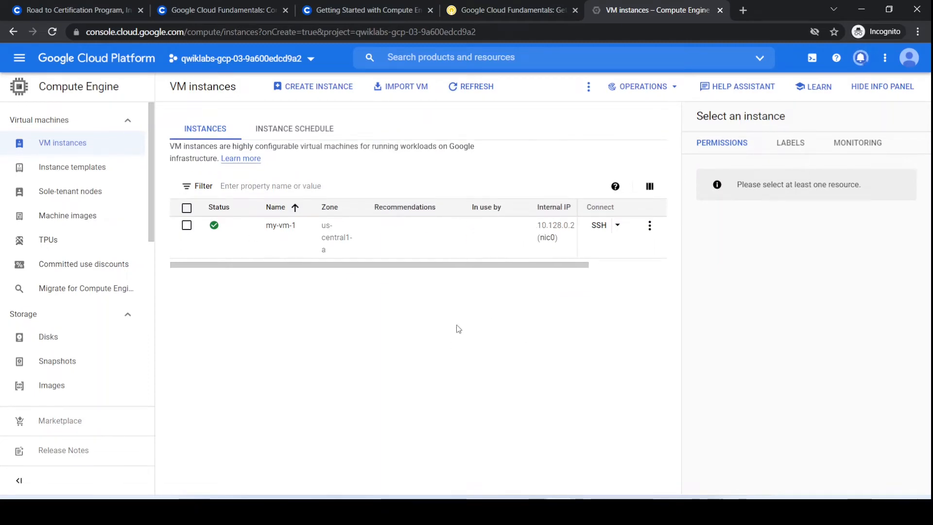
Return to the Qwiklabs lab page and check progress on creating a virtual machine using the GCP Console.
left_click(491, 10)
scroll(448, 256, "down", 3)
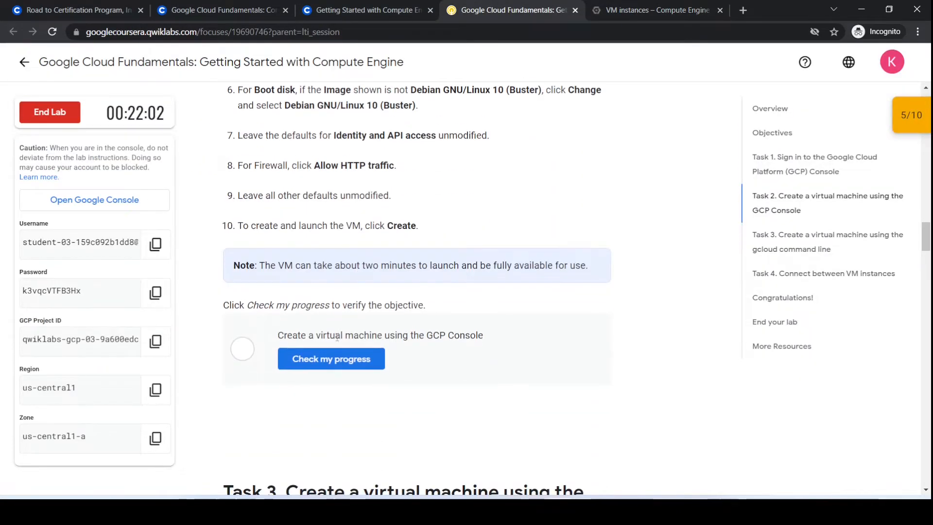
left_click(336, 364)
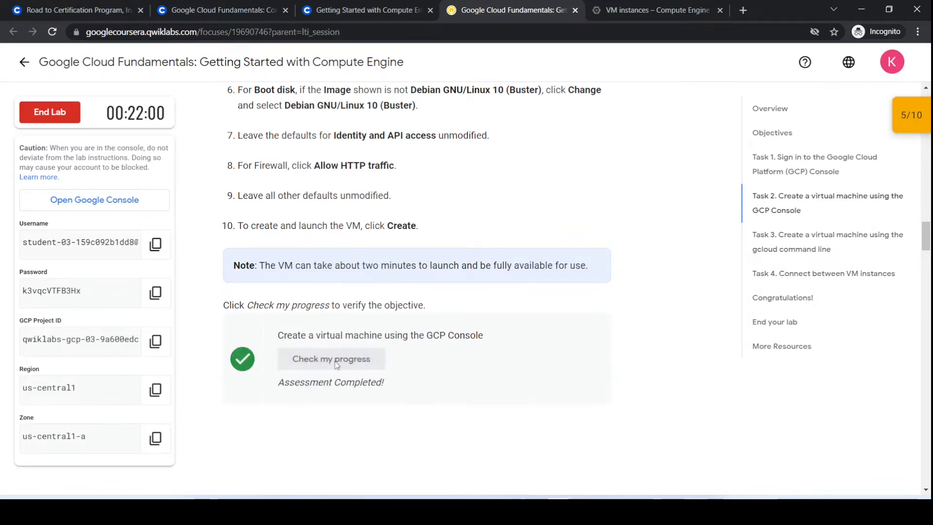
Consult the lab's Task 3 instructions and start a Cloud Shell session in the Google Cloud console.
scroll(351, 394, "down", 3)
scroll(359, 306, "down", 3)
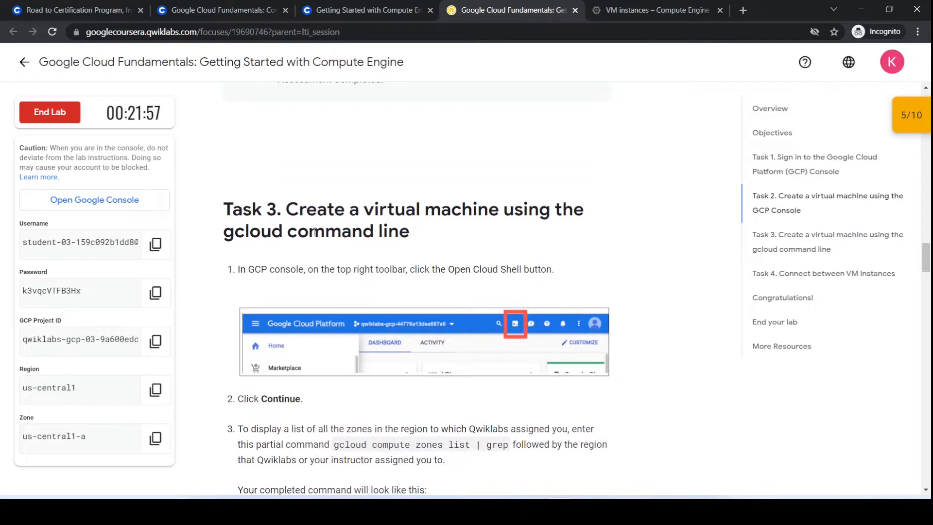
scroll(352, 230, "down", 3)
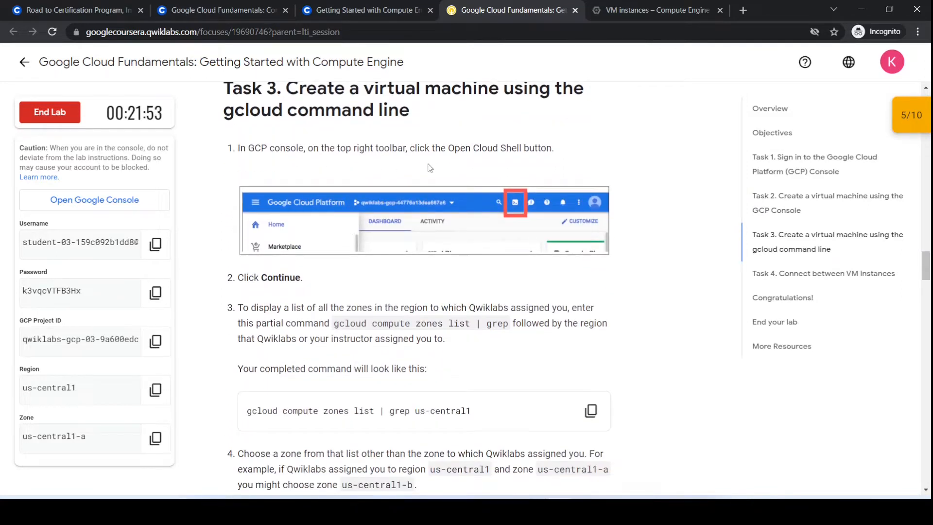
left_click(656, 10)
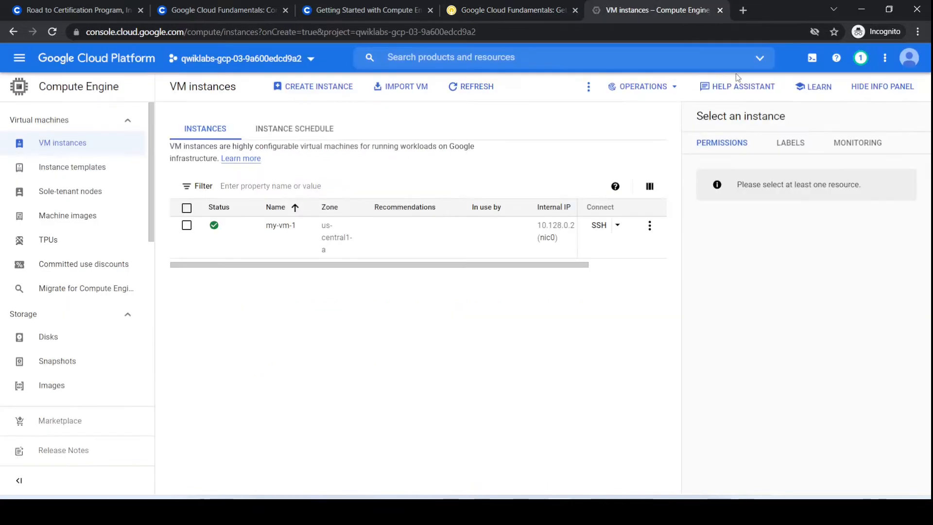
left_click(810, 58)
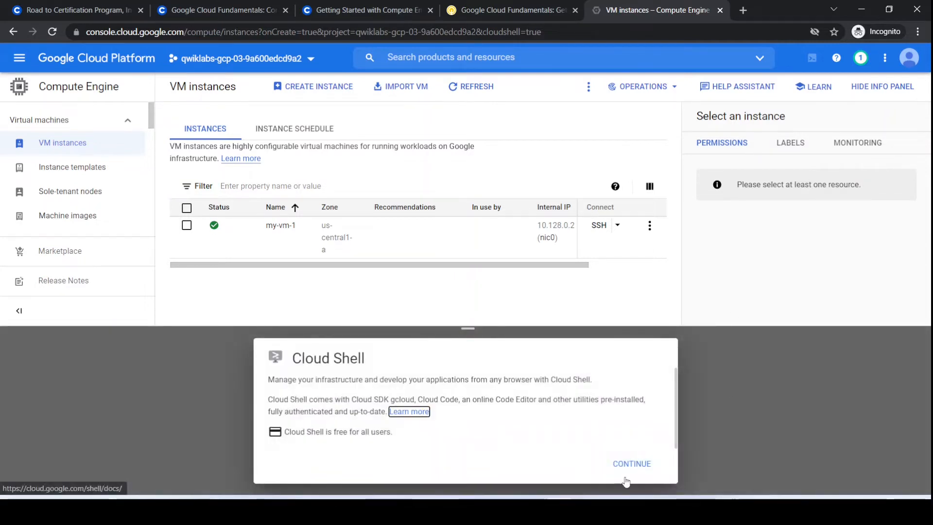
left_click(628, 466)
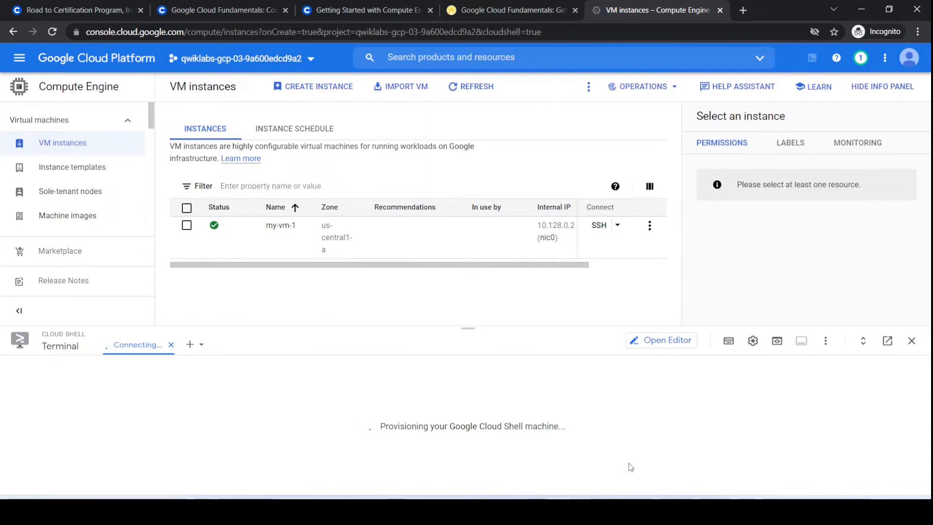
Run the lab's command "gcloud compute zones list | grep us-central1" in Cloud Shell, authorize the API call and dismiss the session tip.
left_click(491, 9)
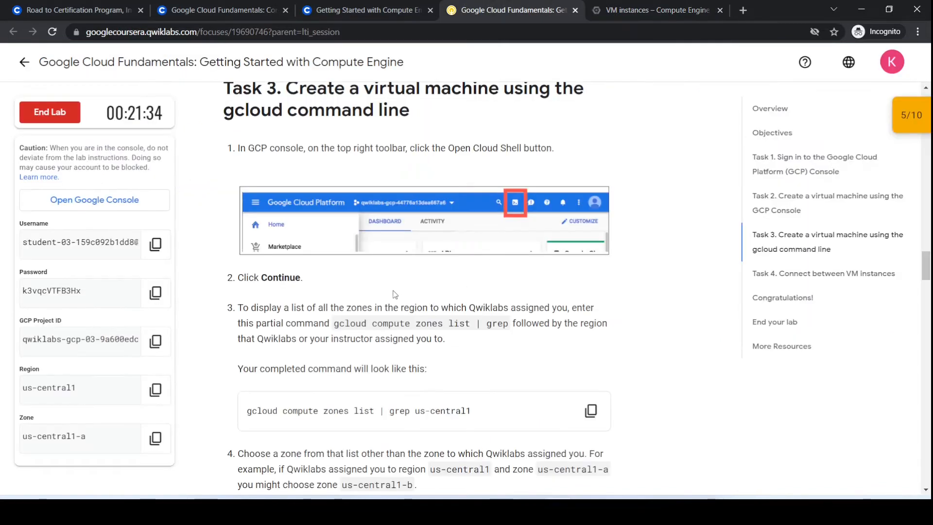
scroll(340, 268, "down", 3)
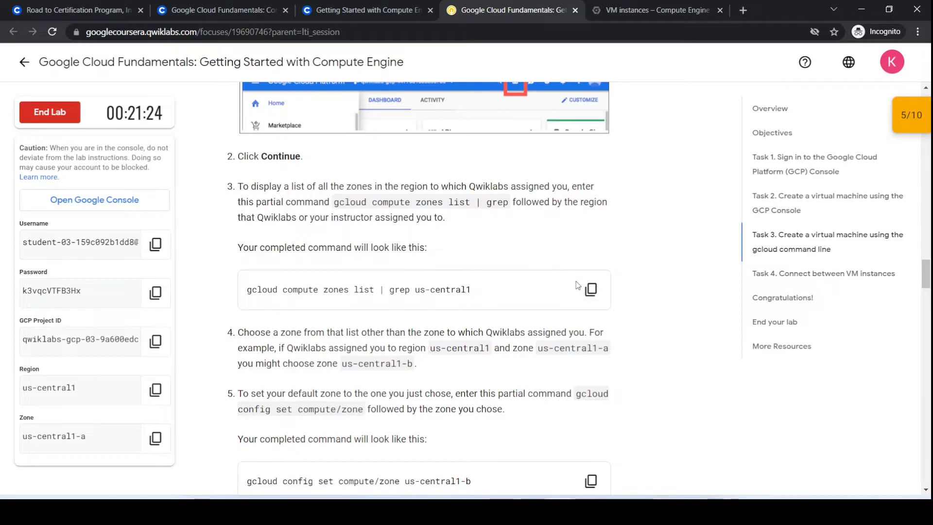
left_click(591, 289)
left_click(641, 9)
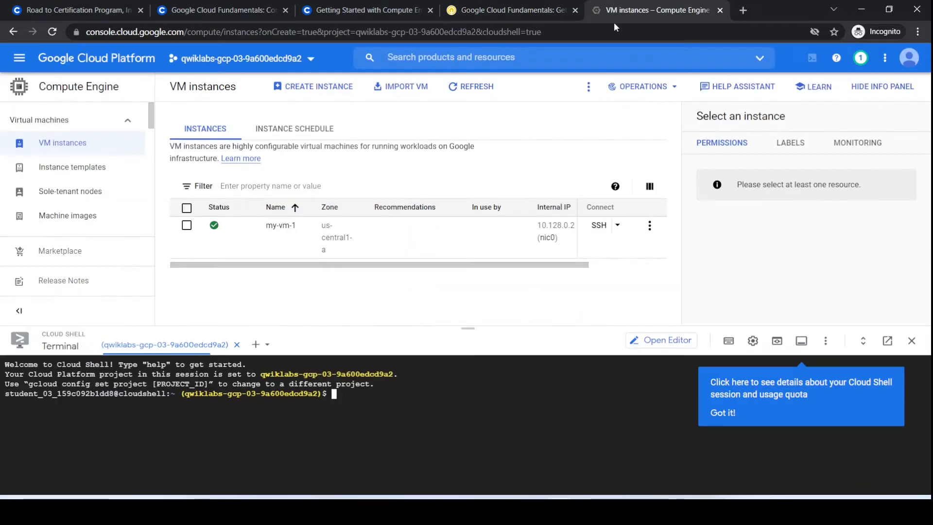
key("ctrl+v")
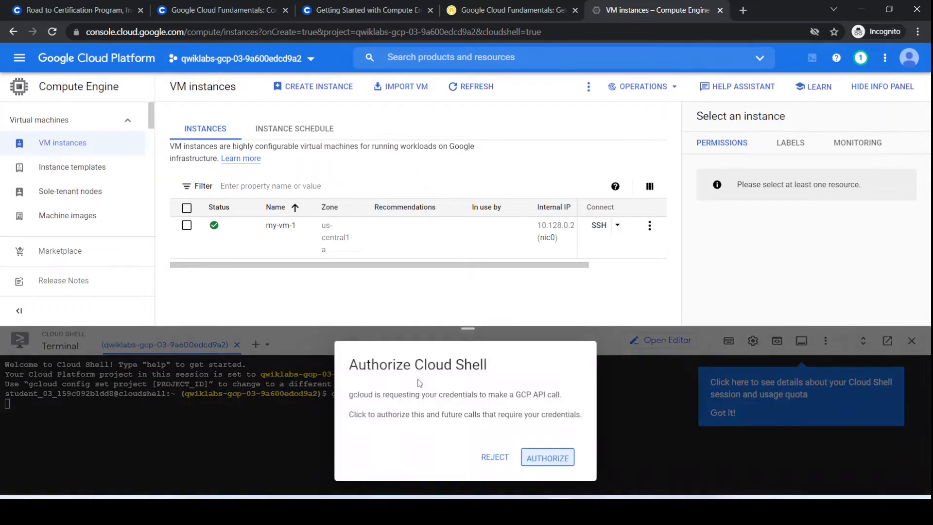
left_click(547, 458)
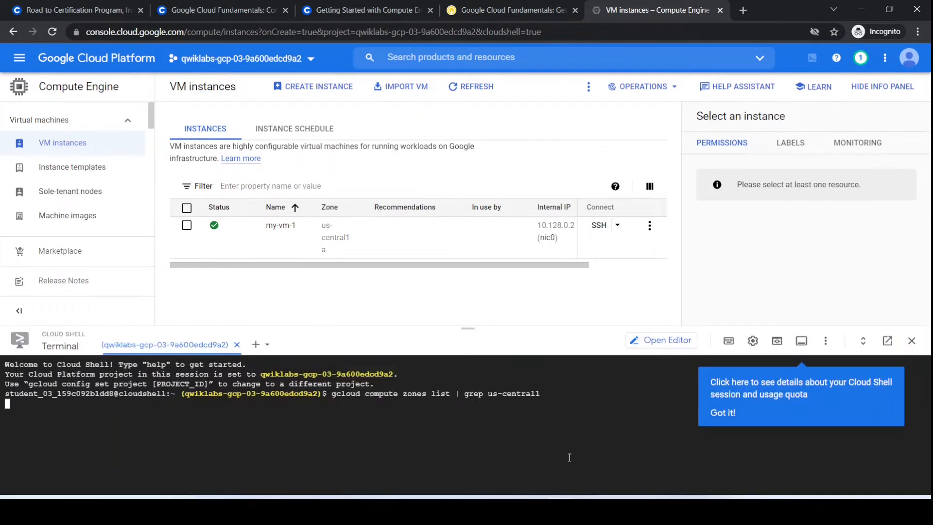
left_click(722, 412)
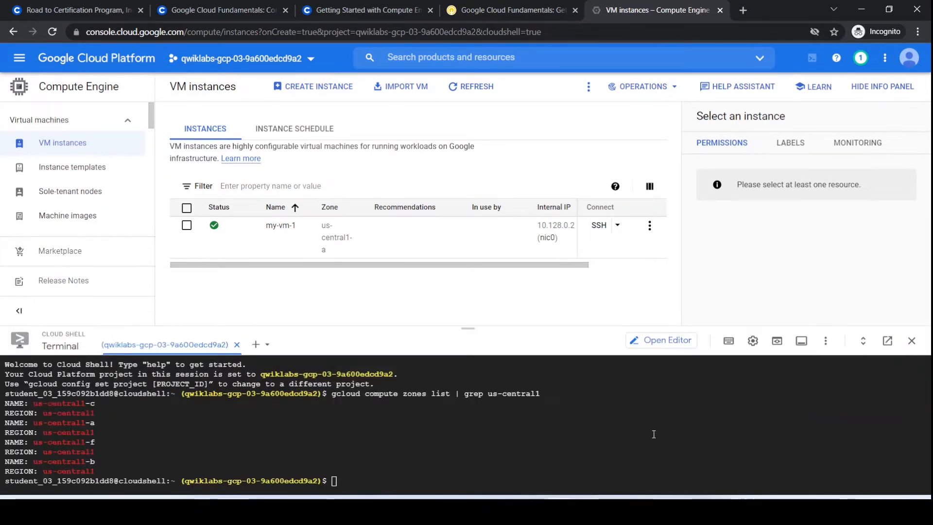
Set the default compute zone to us-central1-b by running the lab's gcloud config command in Cloud Shell.
left_click(486, 10)
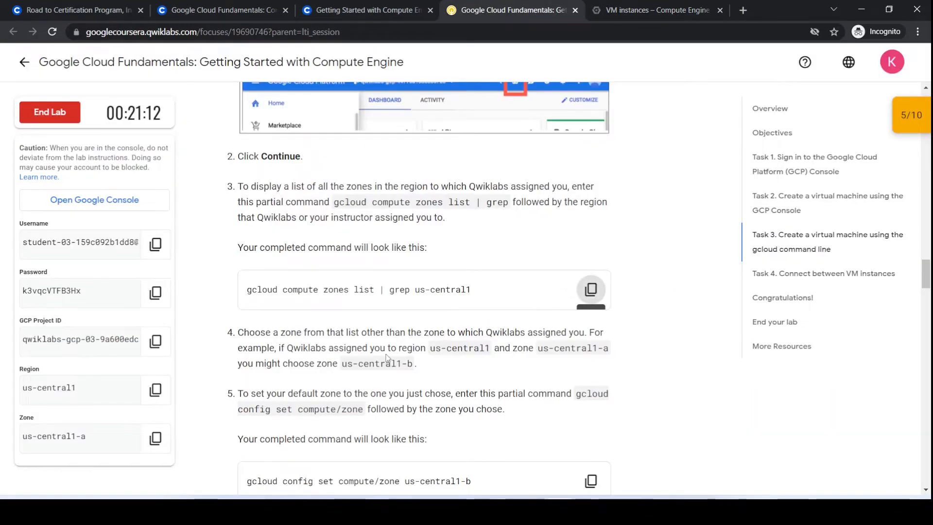
scroll(275, 274, "down", 1)
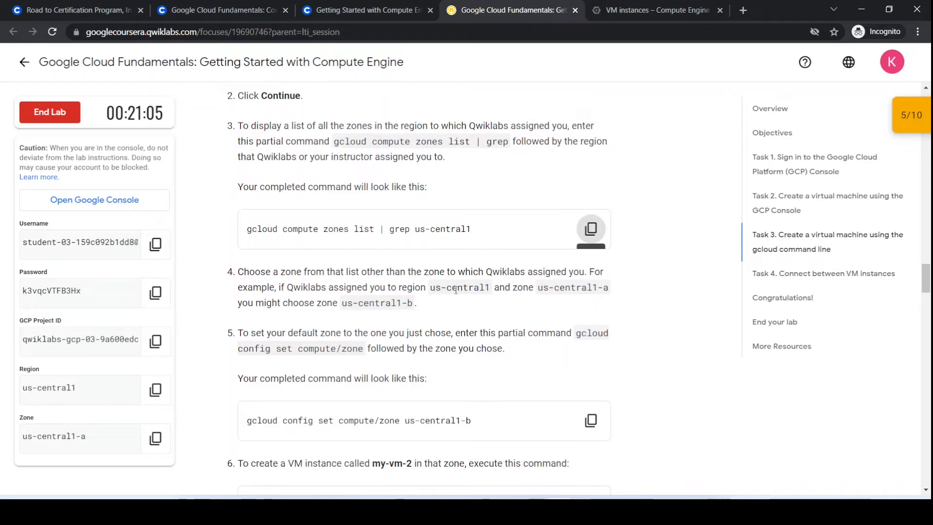
scroll(443, 313, "down", 1)
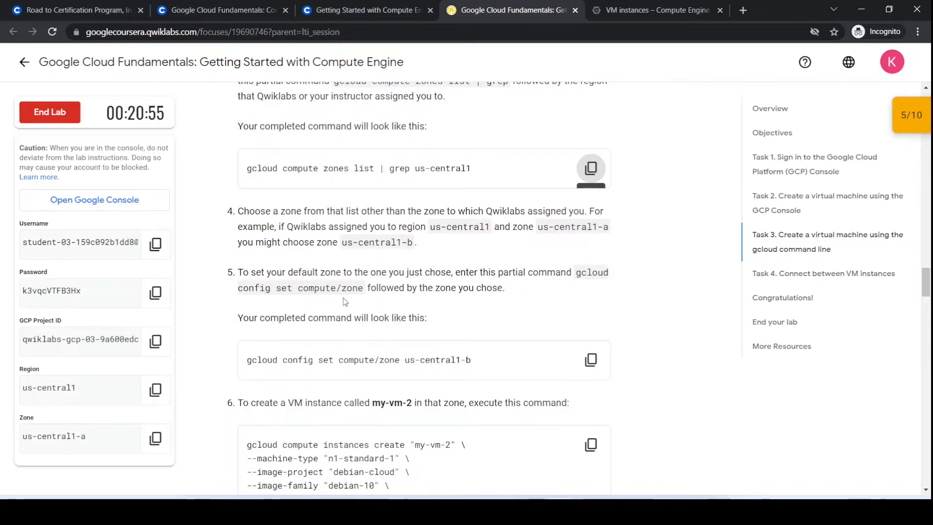
scroll(345, 301, "down", 1)
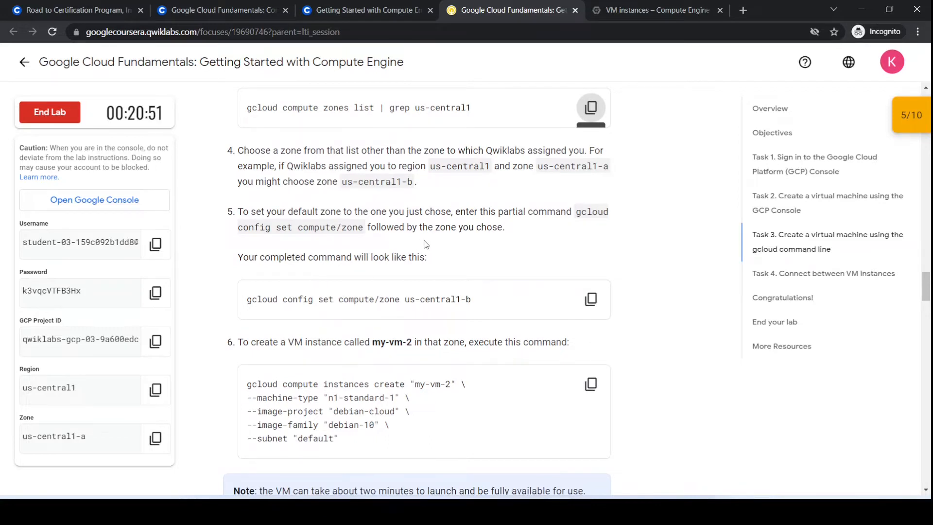
scroll(472, 244, "down", 1)
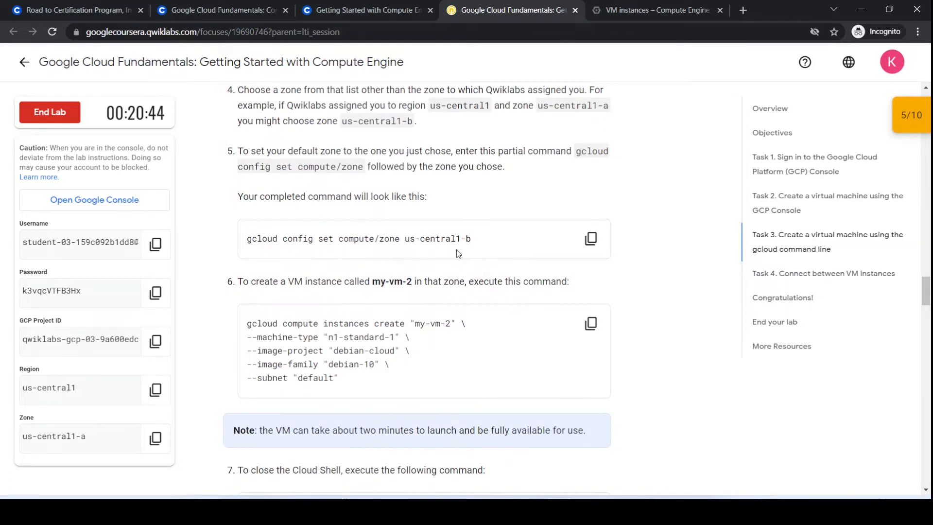
left_click(600, 244)
left_click(654, 9)
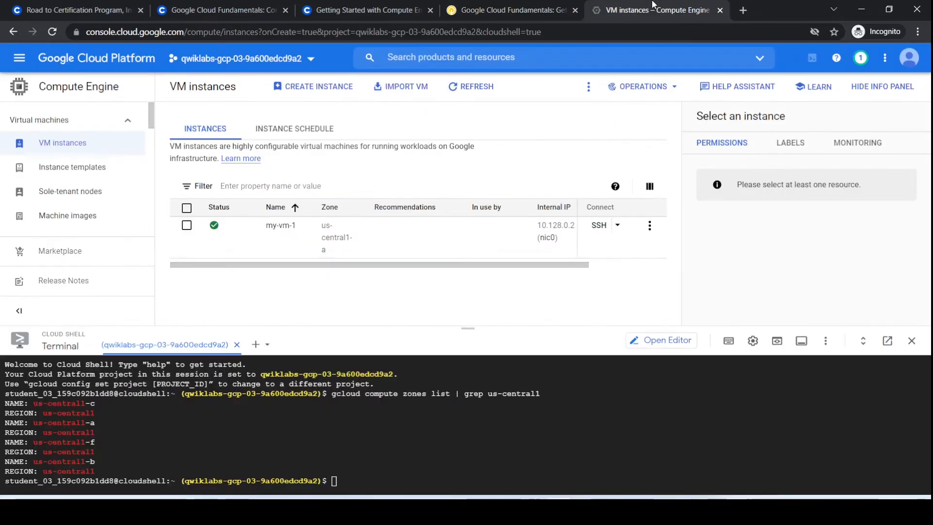
left_click(458, 465)
key("ctrl+v")
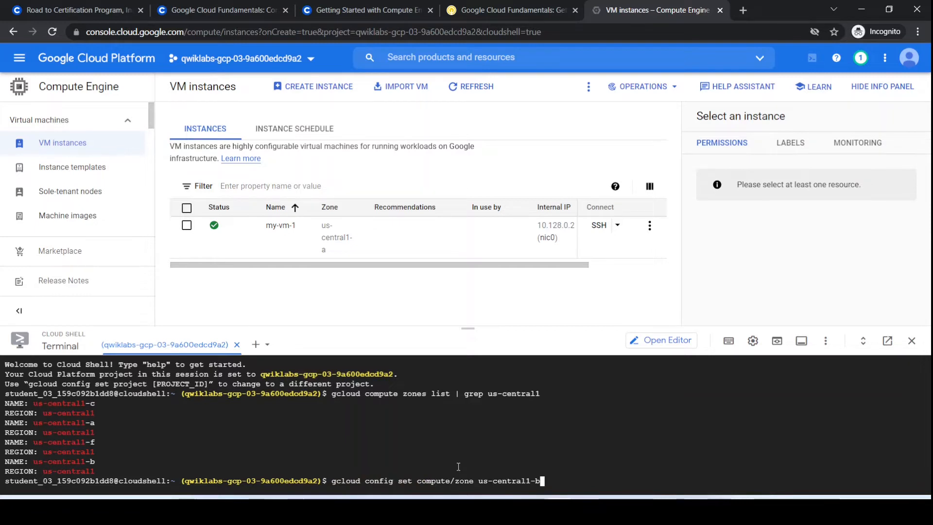
key("Return")
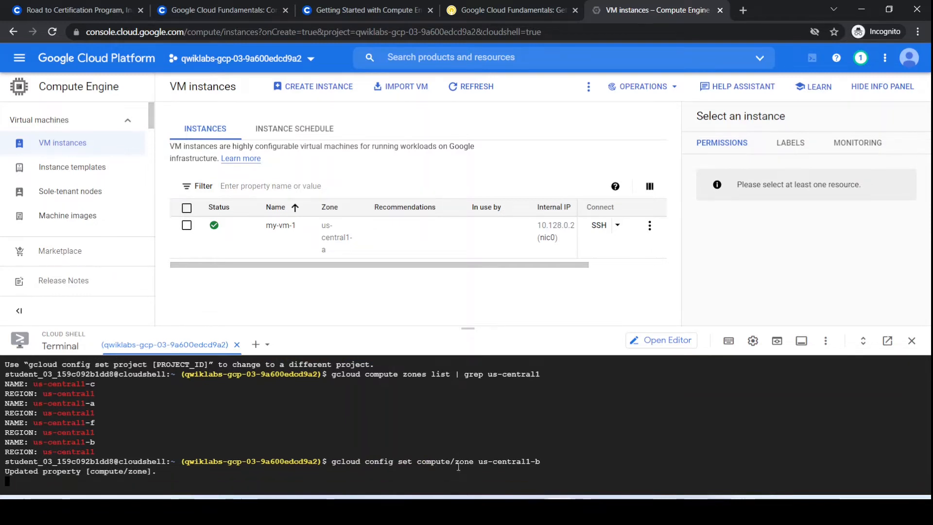
Create the instance my-vm-2 with the lab's gcloud command, using machine type n1-standard-1, image family debian-10 from debian-cloud, and subnet default.
left_click(510, 10)
scroll(431, 322, "down", 1)
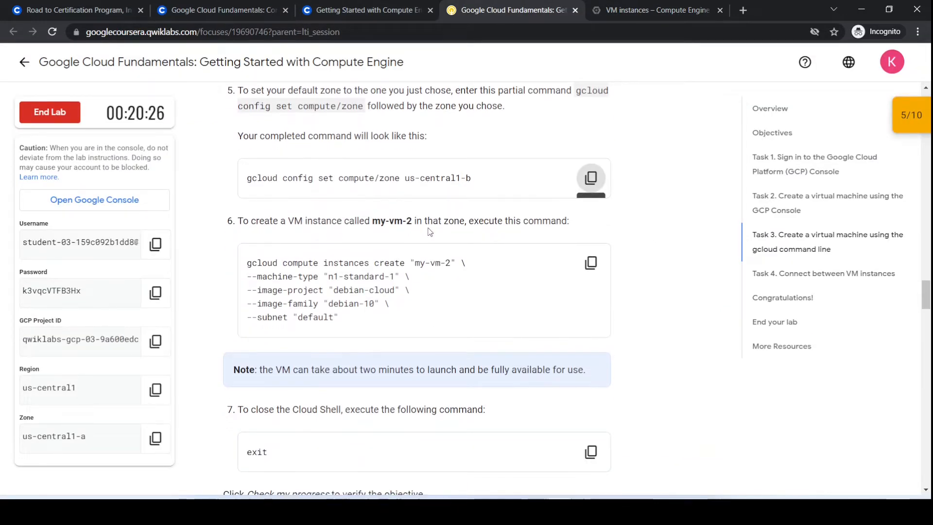
left_click(592, 264)
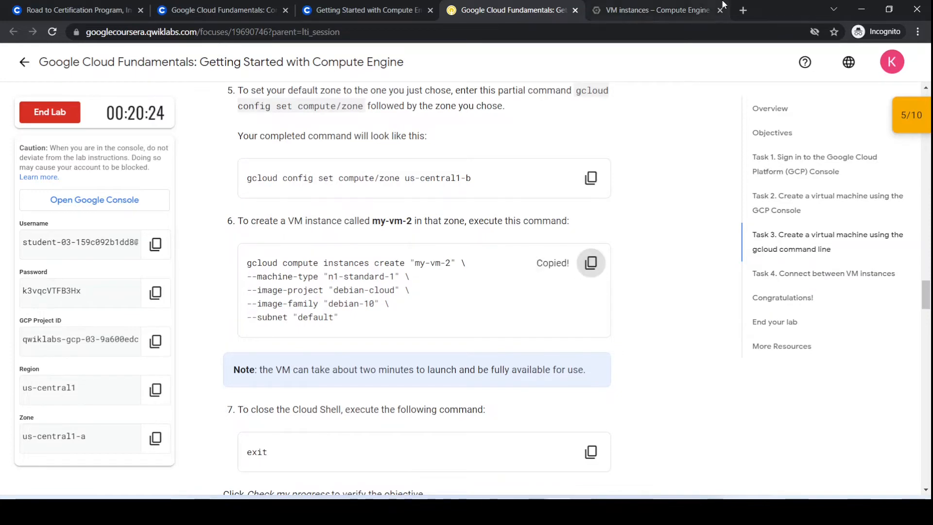
left_click(695, 9)
key("ctrl+v")
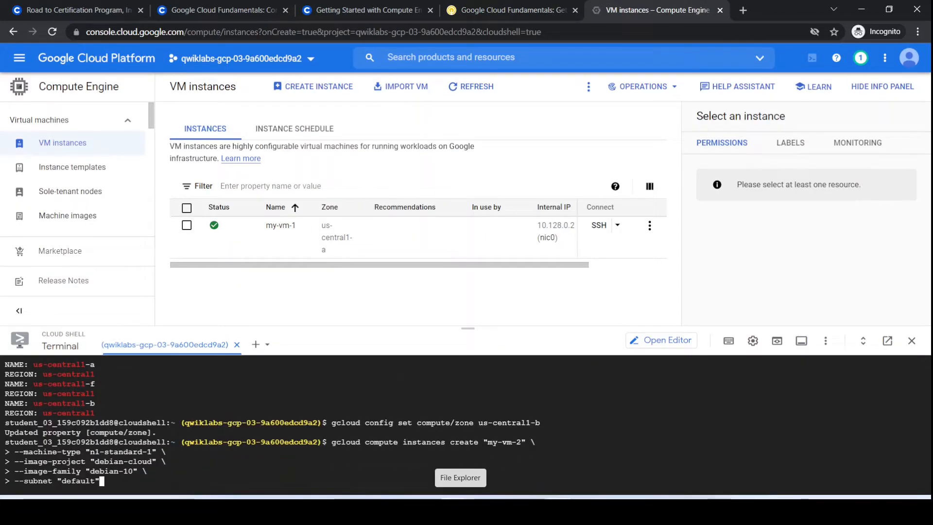
key("Return")
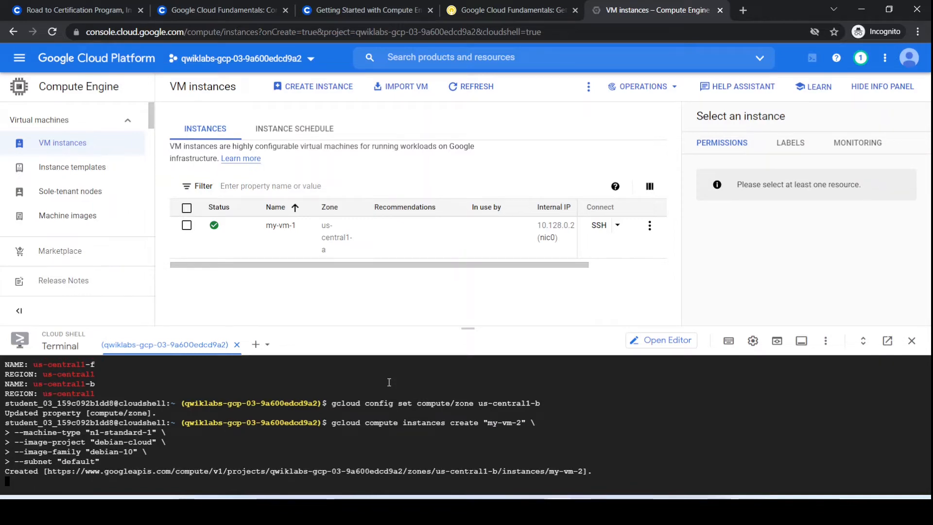
End the Cloud Shell session with the lab's exit command and refresh the list of VM instances.
left_click(510, 10)
scroll(505, 336, "down", 3)
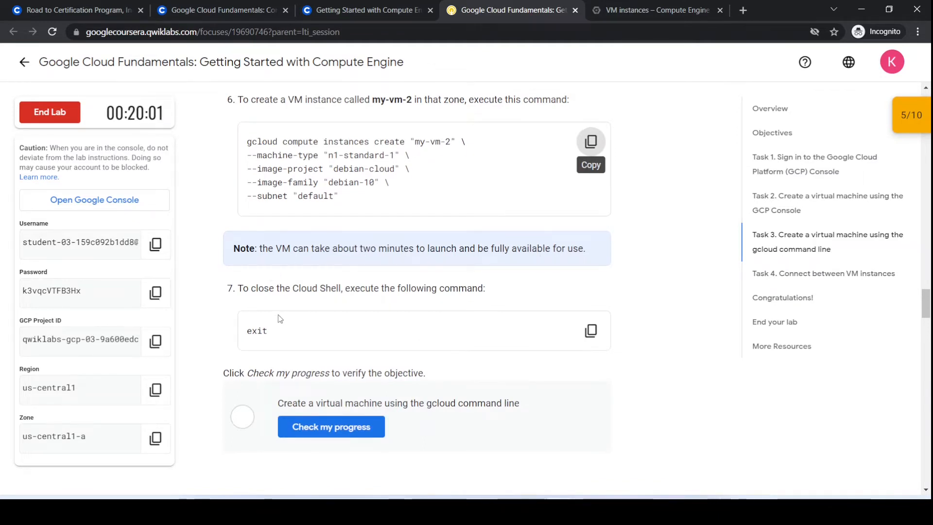
left_click(591, 331)
left_click(656, 10)
left_click(370, 463)
key("ctrl+v")
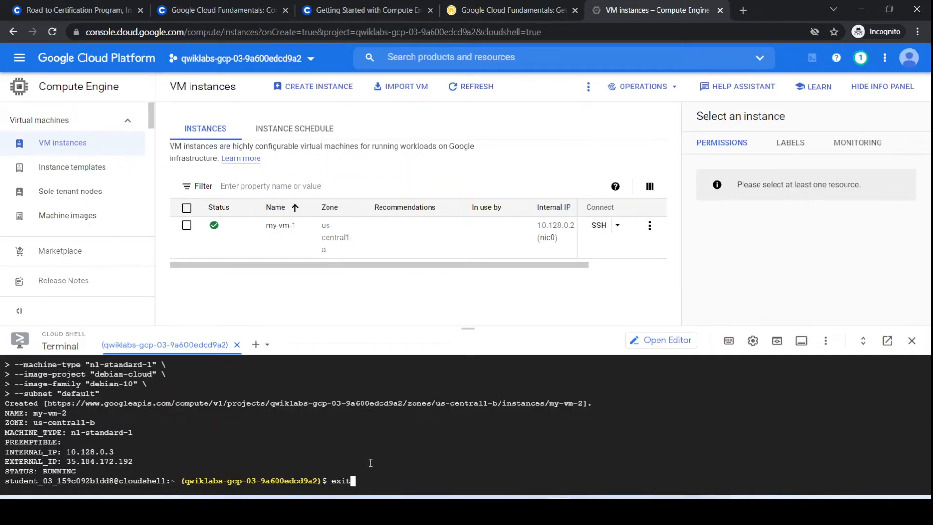
key("Return")
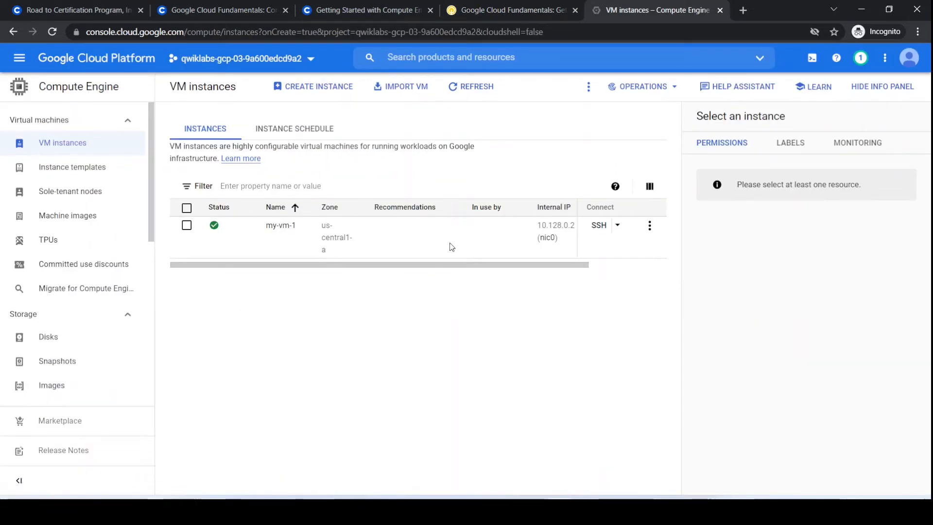
left_click(457, 92)
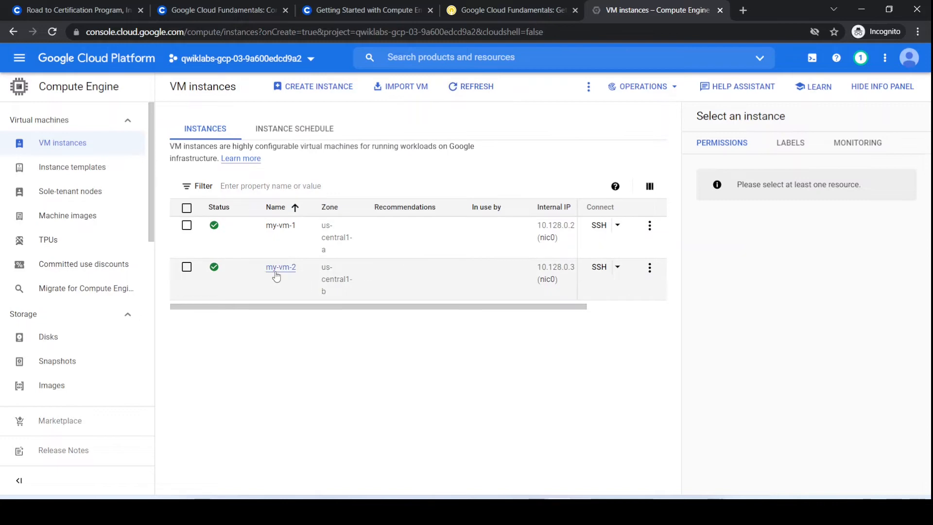
Check lab progress on creating a virtual machine using the gcloud command line and read the Task 4 instructions for connecting between VM instances.
left_click(527, 6)
scroll(433, 289, "down", 2)
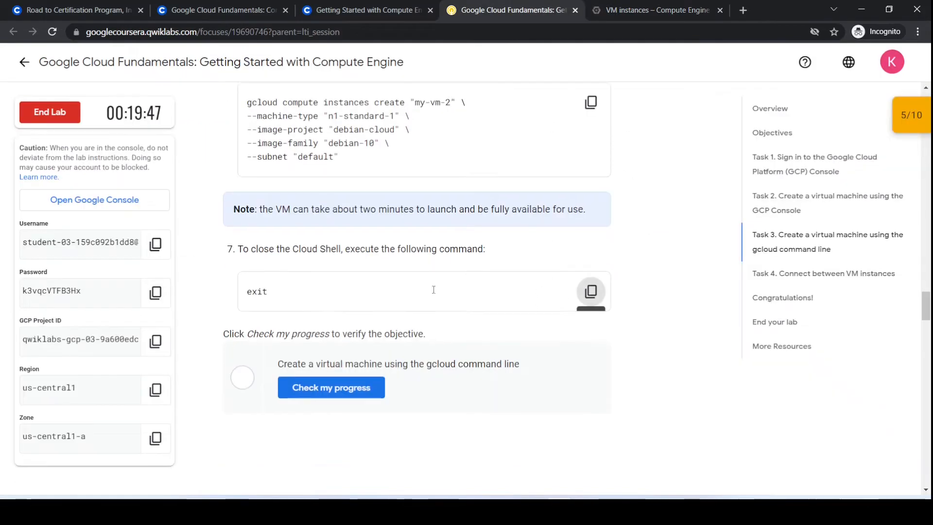
left_click(332, 306)
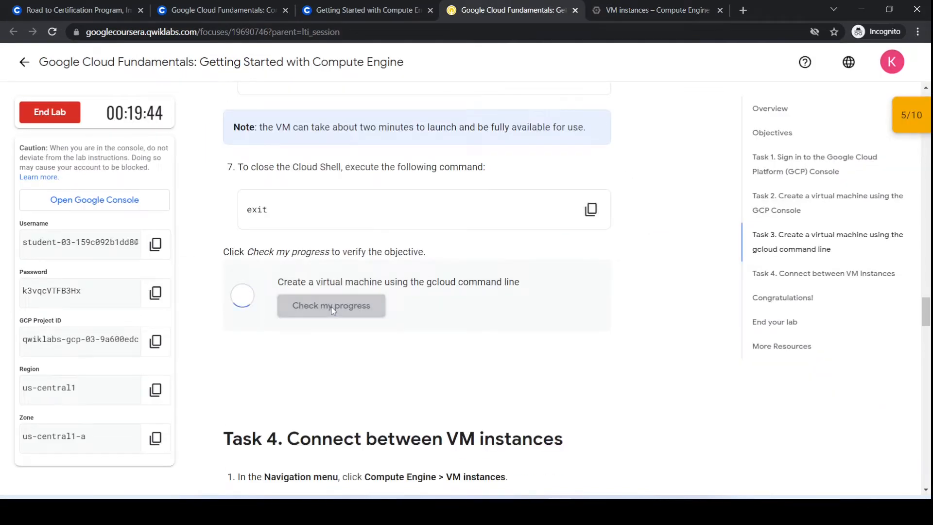
scroll(330, 370, "down", 4)
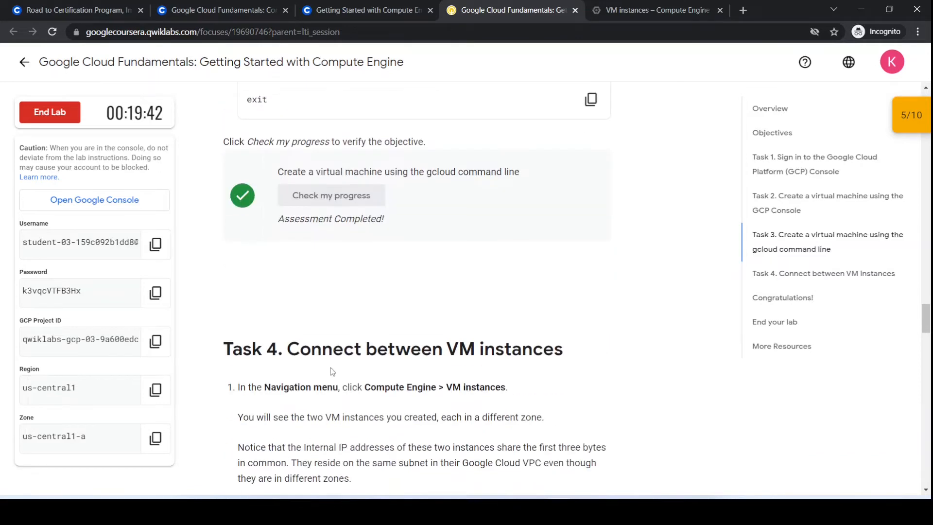
scroll(330, 370, "down", 1)
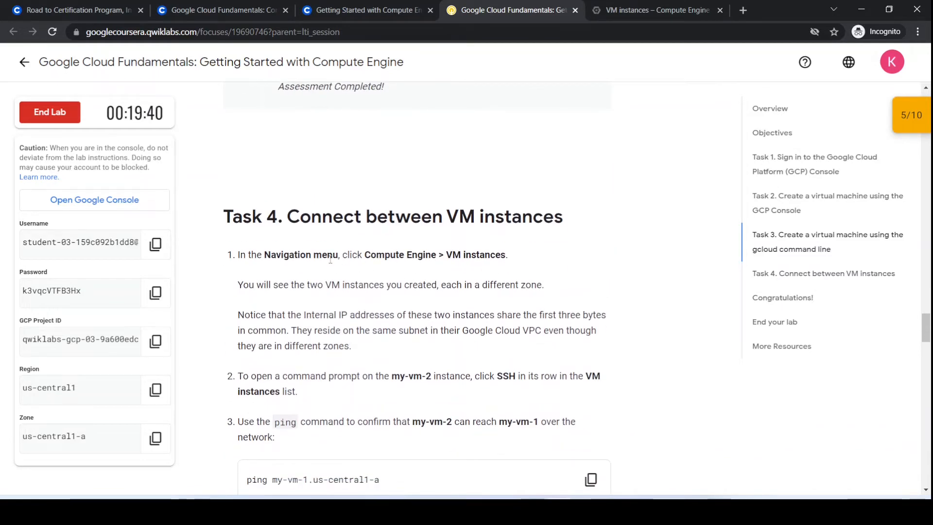
scroll(443, 270, "down", 3)
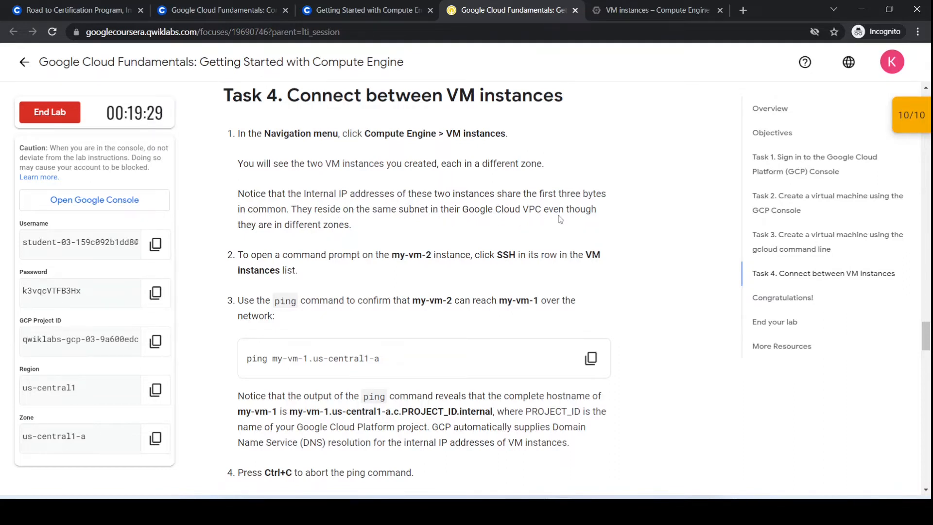
scroll(429, 241, "down", 1)
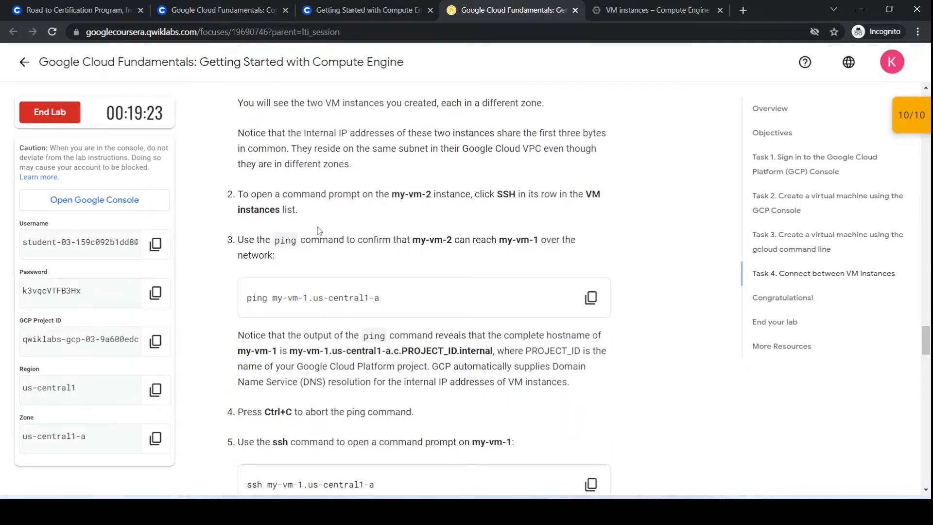
Open an SSH session to my-vm-2 from the VM instances list and move its terminal window aside.
left_click(646, 10)
left_click(601, 267)
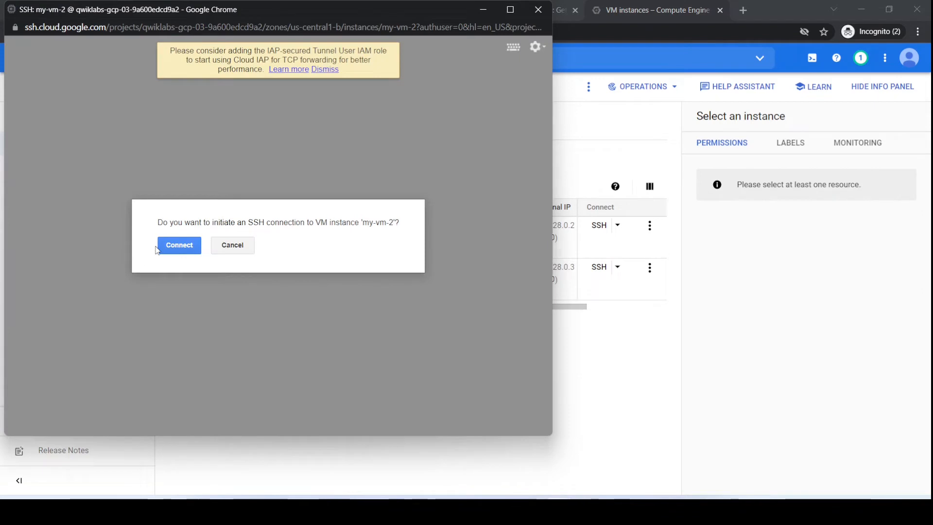
left_click(169, 247)
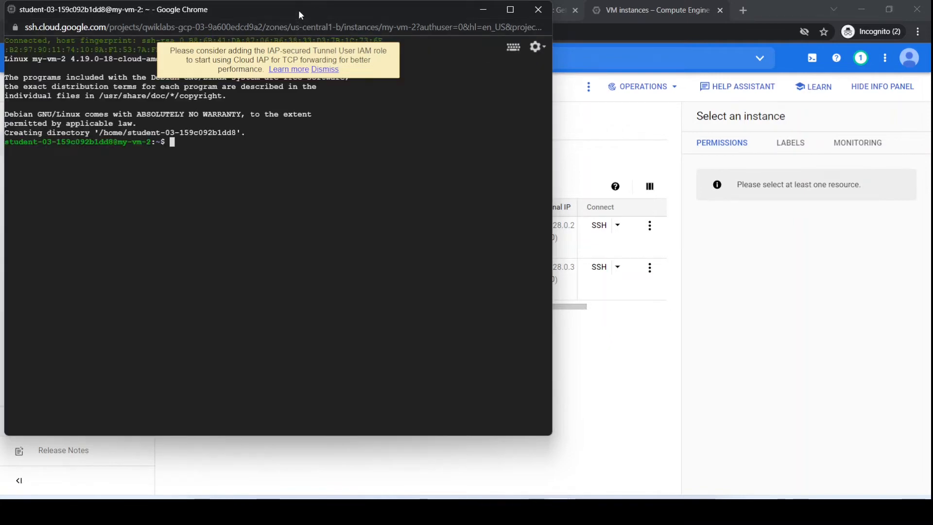
left_click_drag(298, 10, 686, 10)
Copy the lab's ping command for my-vm-1.us-central1-a and paste it into the my-vm-2 terminal.
left_click(501, 8)
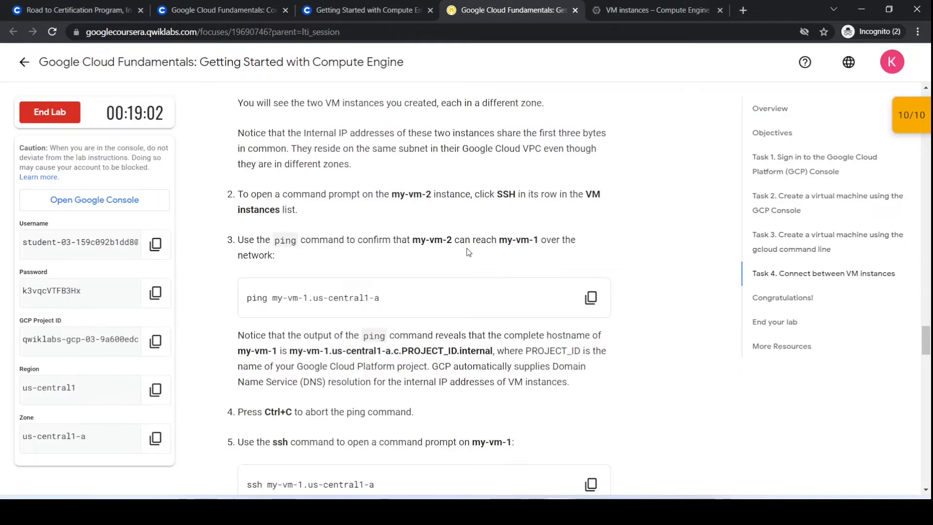
left_click(594, 304)
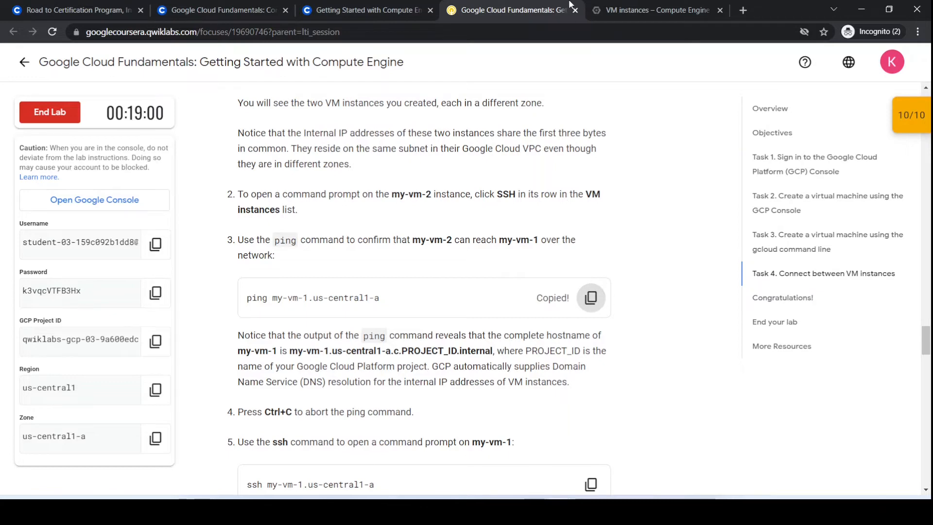
left_click(654, 10)
mouse_move(559, 512)
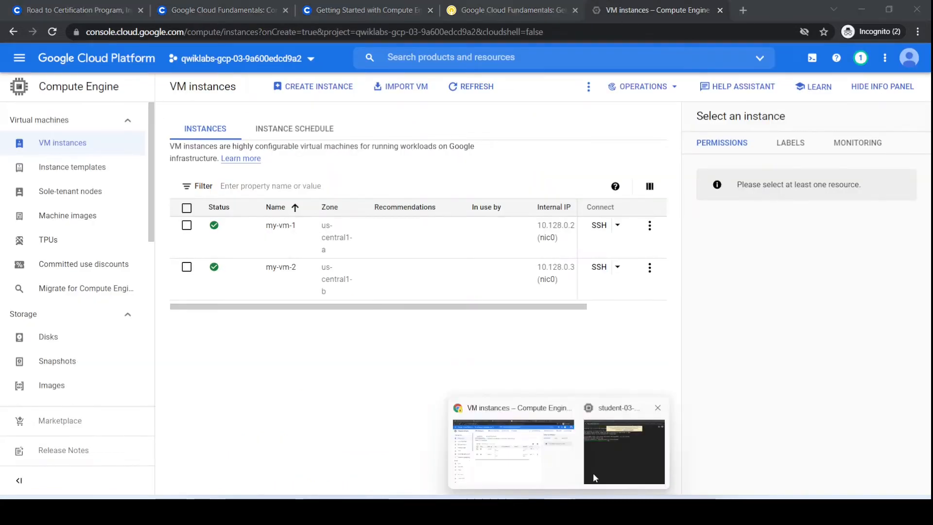
left_click(627, 456)
key("ctrl+v")
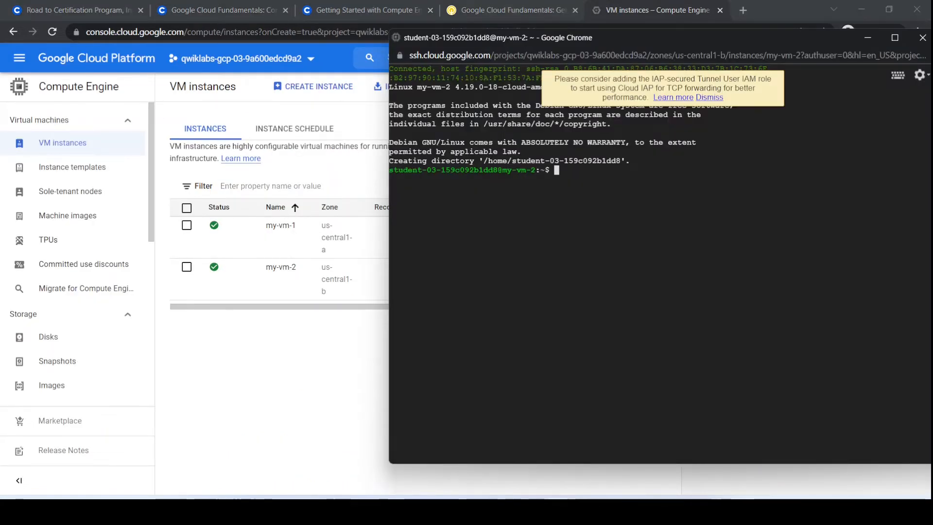
key("ctrl+v")
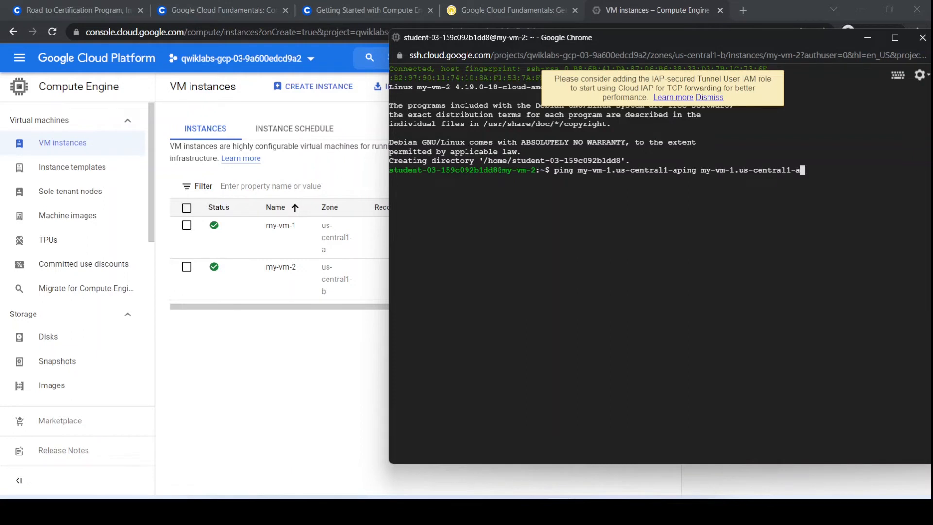
Remove the duplicated text from the command line and run ping my-vm-1.us-central1-a.
key("BackSpace")
key("BackSpace")
key("BackSpace")
key("BackSpace")
key("BackSpace")
key("BackSpace")
key("BackSpace")
key("BackSpace")
key("BackSpace")
key("BackSpace")
key("BackSpace")
key("BackSpace")
key("BackSpace")
key("BackSpace")
key("BackSpace")
key("BackSpace")
key("BackSpace")
key("BackSpace")
key("BackSpace")
key("BackSpace")
key("BackSpace")
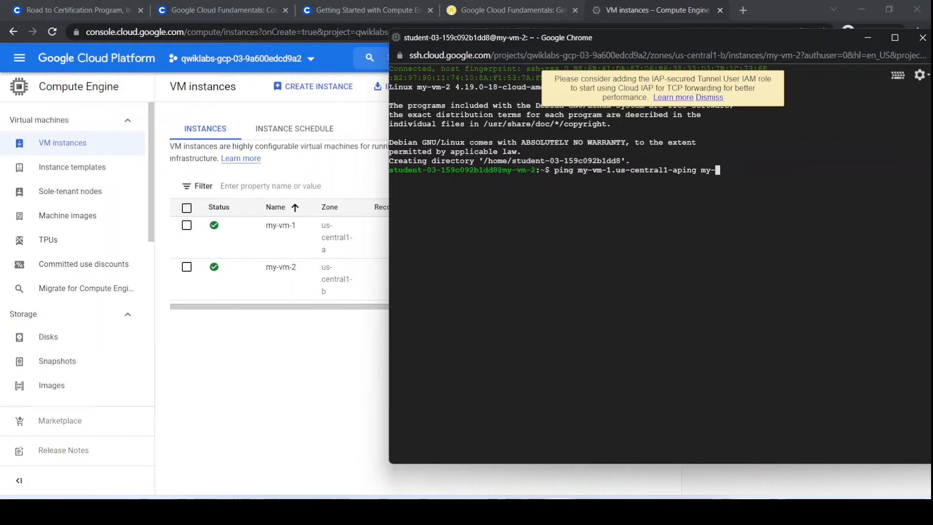
key("BackSpace")
key("BackSpace")
key("BackSpace")
key("BackSpace")
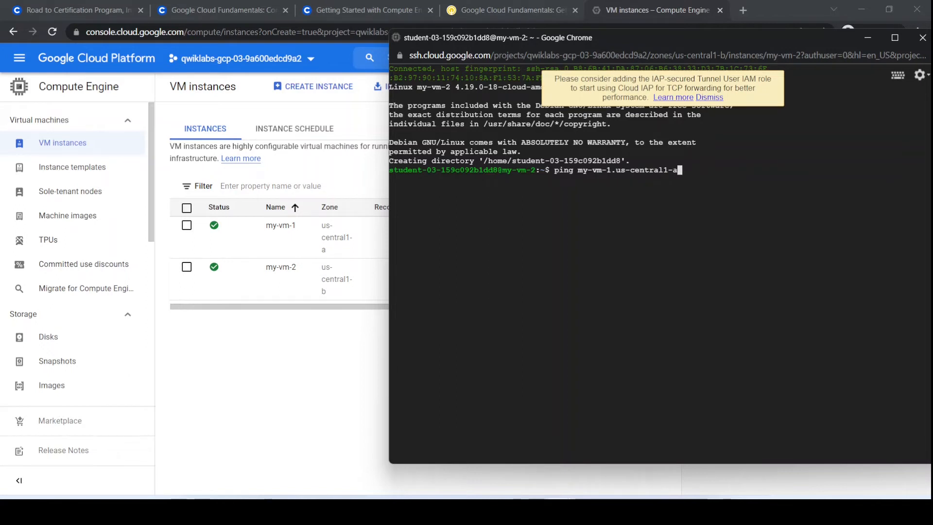
key("Return")
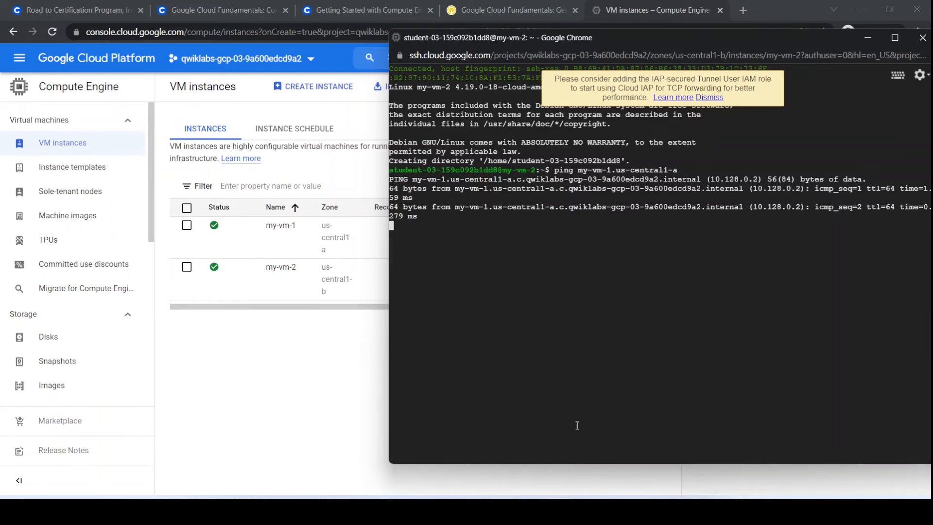
Check the lab's instructions following the ping command and abort the running ping in the my-vm-2 terminal.
left_click(505, 10)
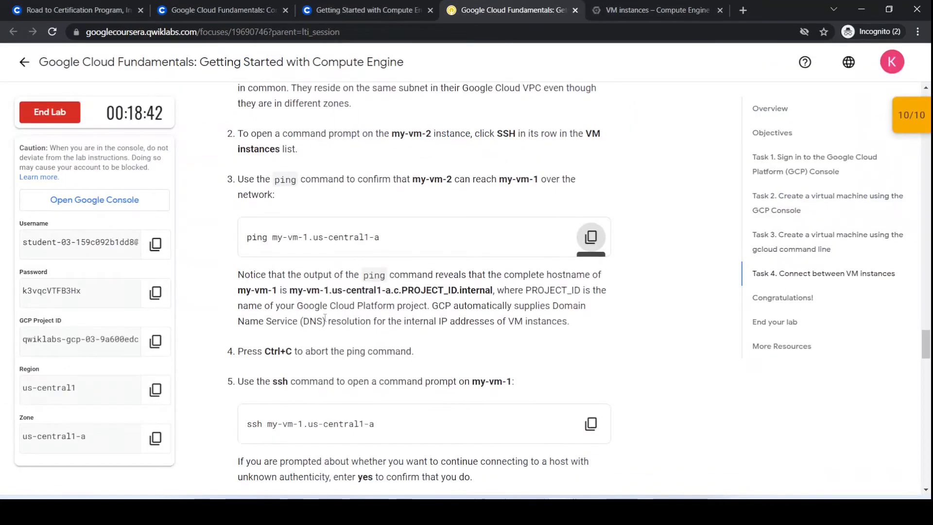
left_click(660, 17)
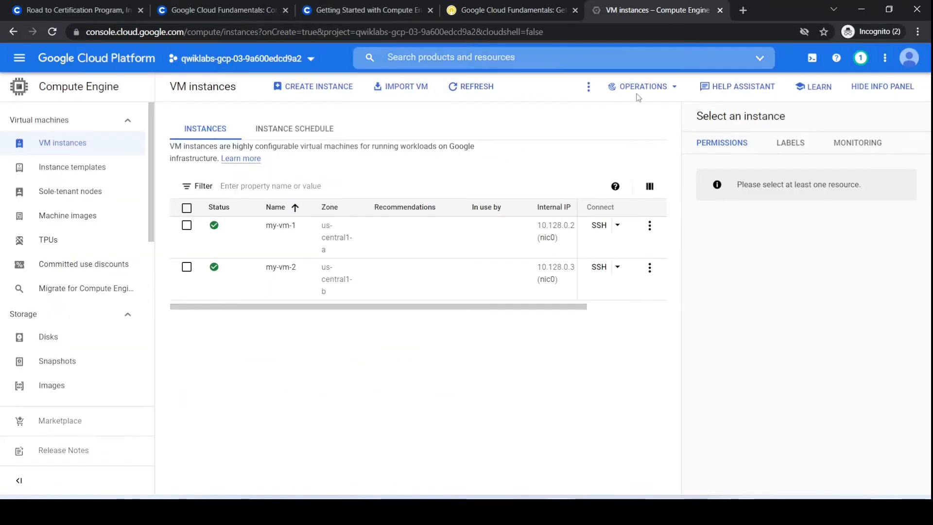
left_click(627, 457)
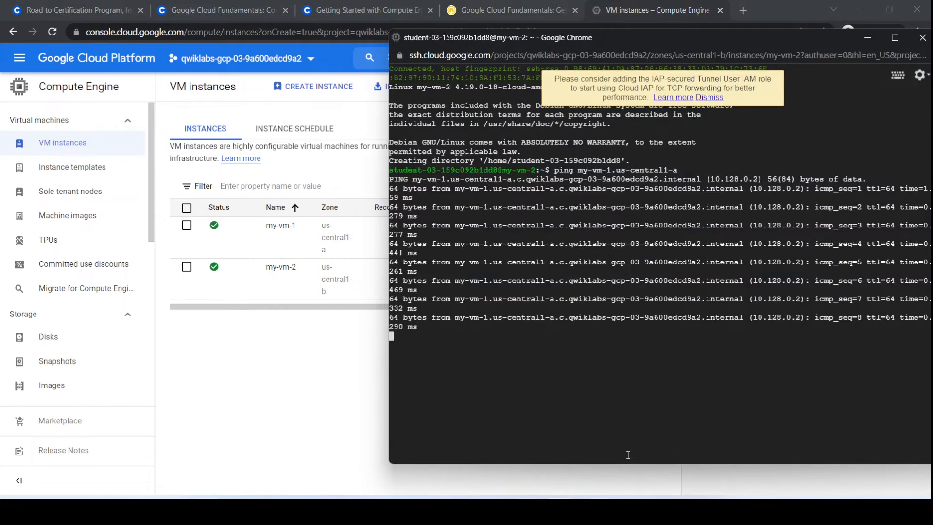
key("ctrl+c")
Connect from my-vm-2 to my-vm-1 with the lab's command ssh my-vm-1.us-central1-a, answering yes to the host authenticity question.
left_click(525, 6)
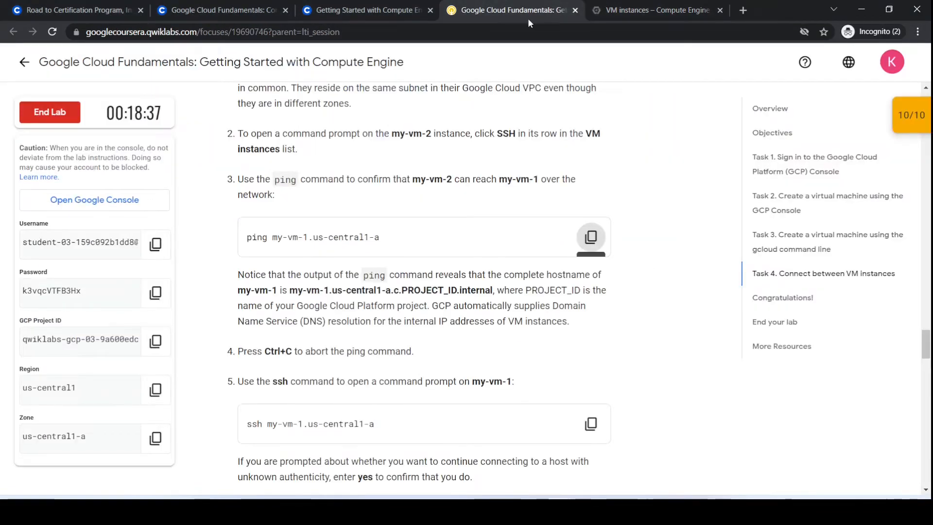
scroll(464, 346, "down", 1)
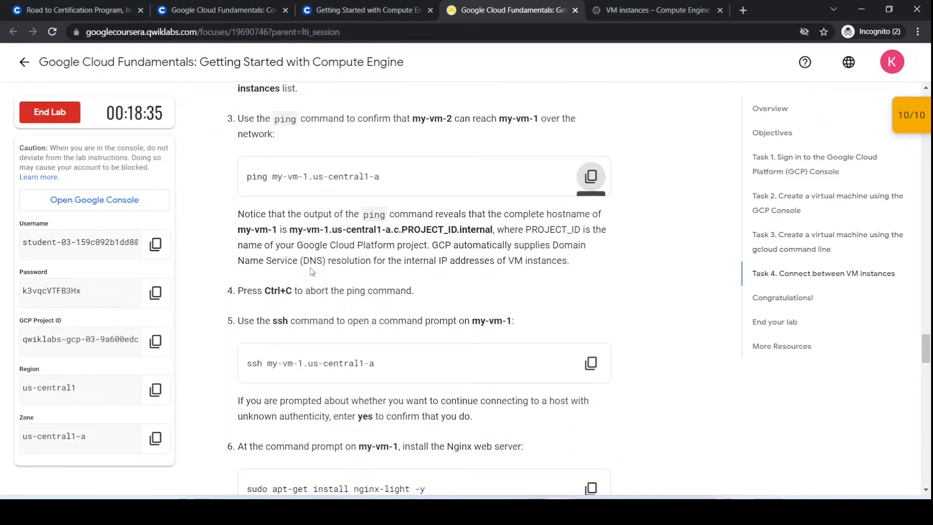
scroll(320, 272, "down", 1)
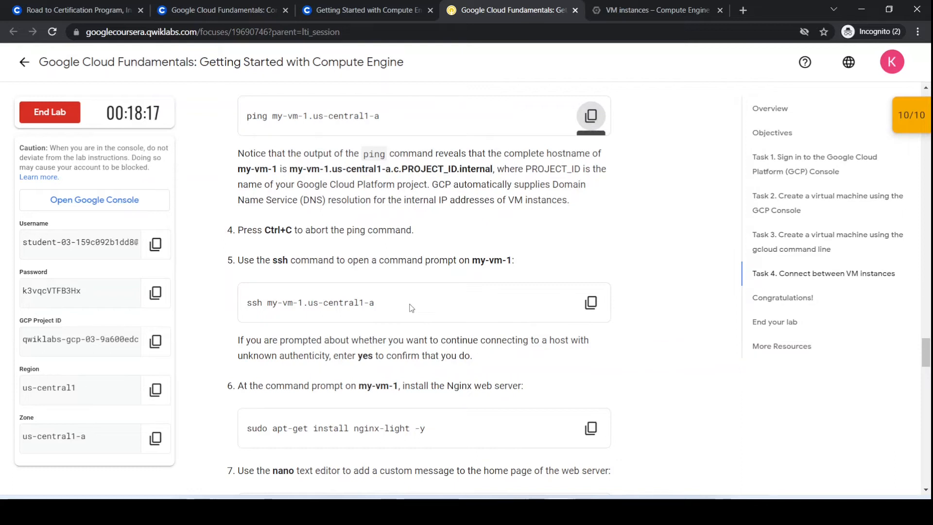
left_click(591, 303)
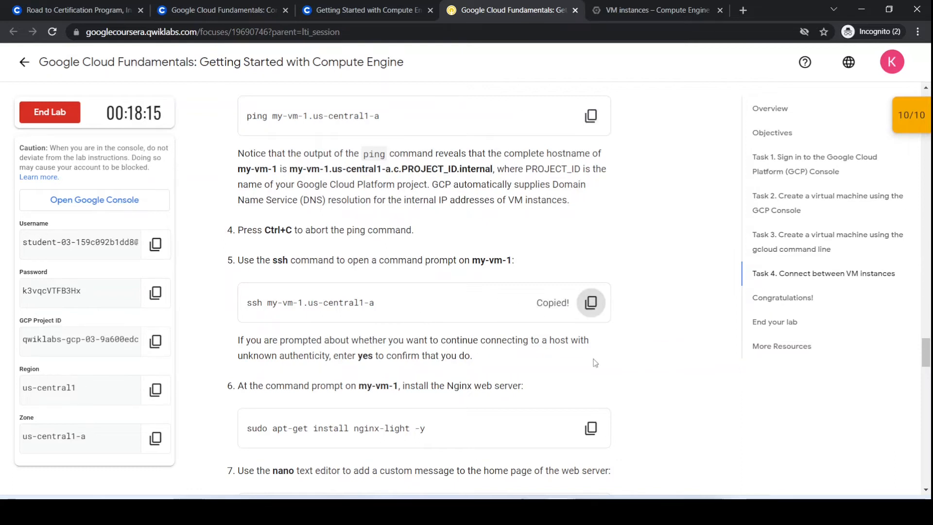
mouse_move(622, 510)
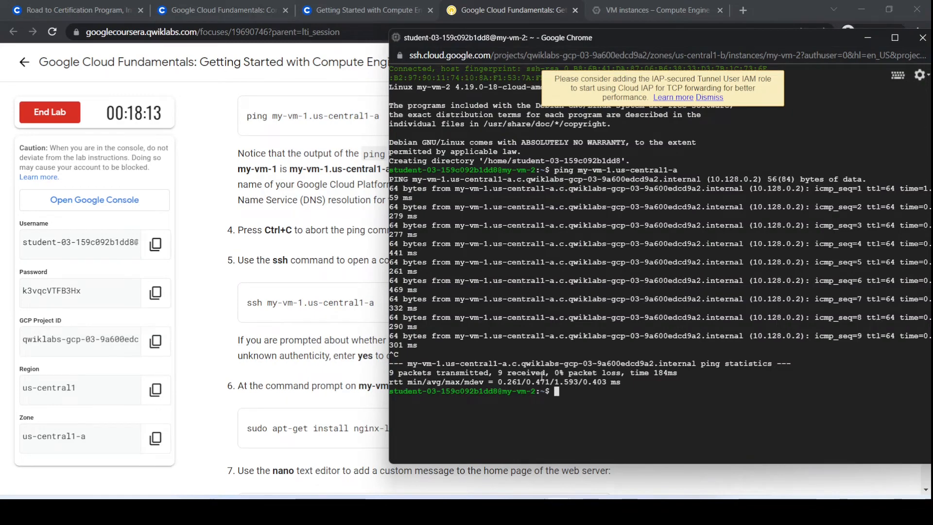
key("ctrl+v")
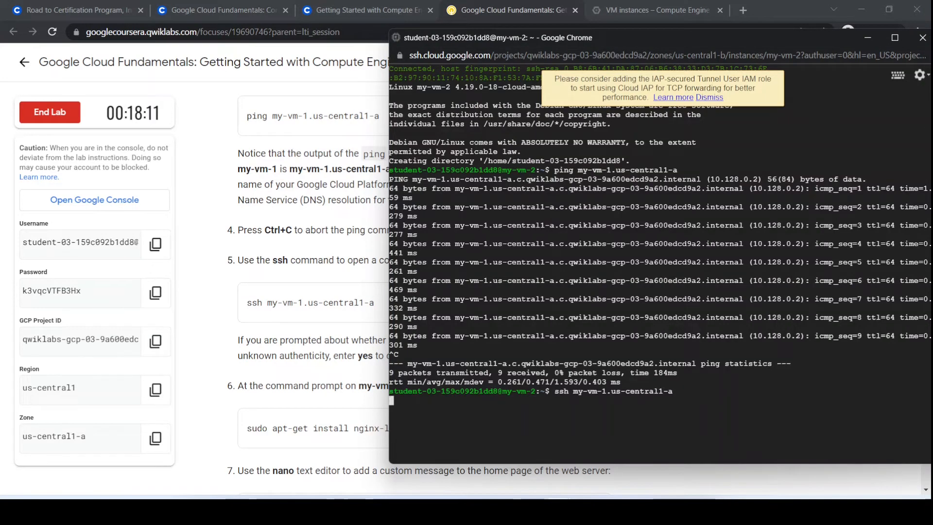
type("yes")
key("Return")
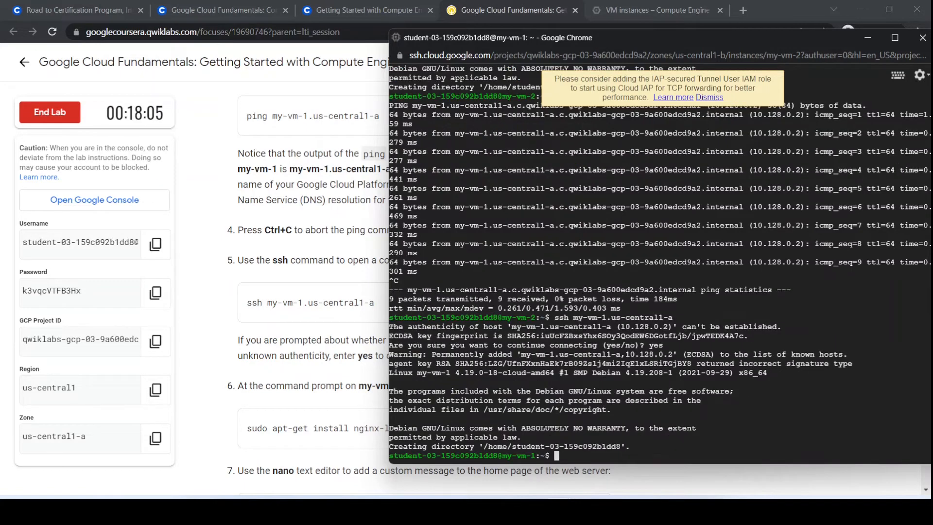
Install the Nginx web server on my-vm-1 with the lab's command sudo apt-get install nginx-light -y.
left_click(478, 5)
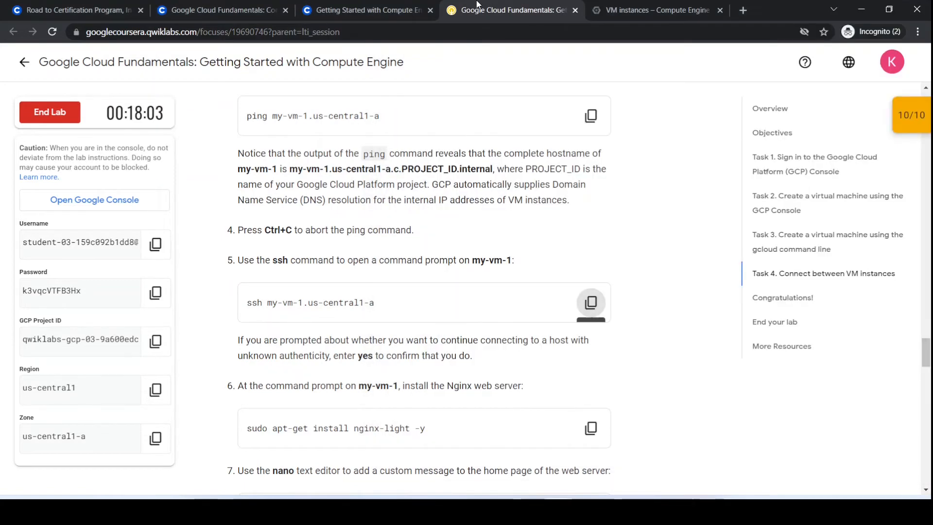
scroll(422, 362, "down", 2)
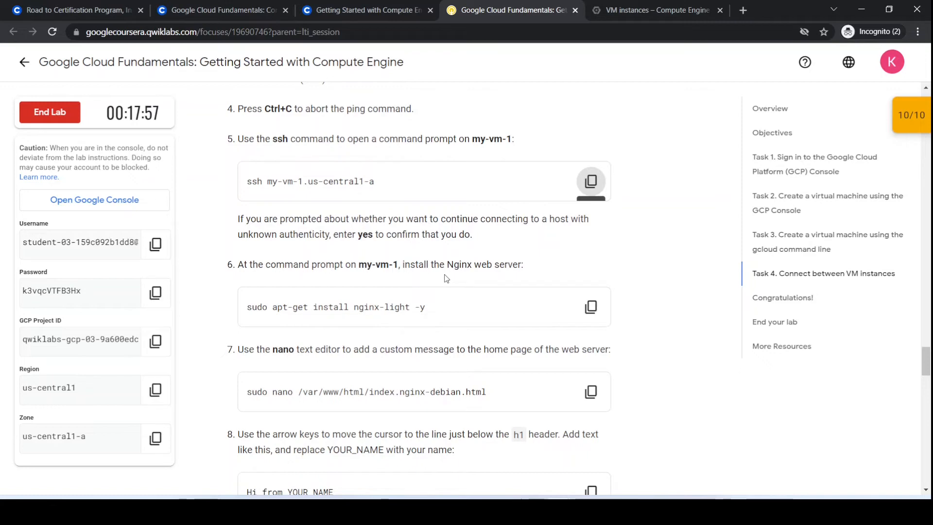
left_click(591, 308)
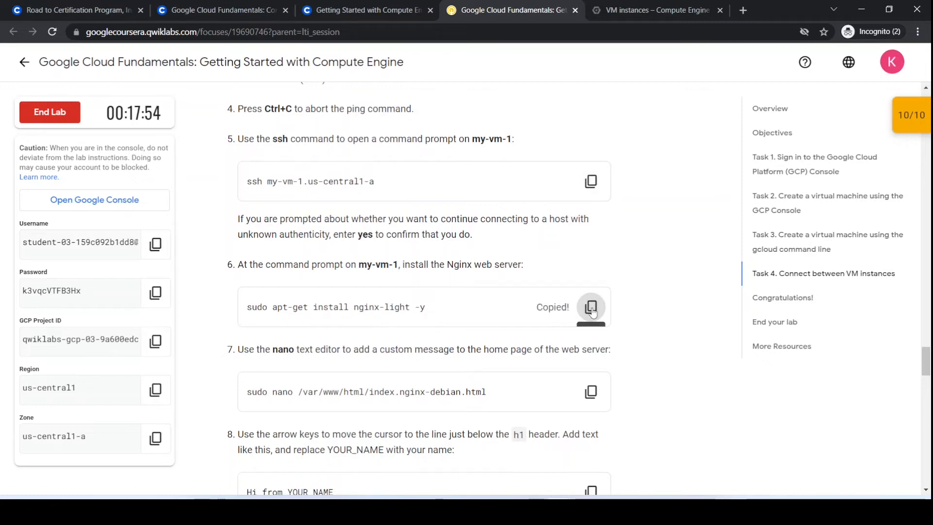
left_click(603, 440)
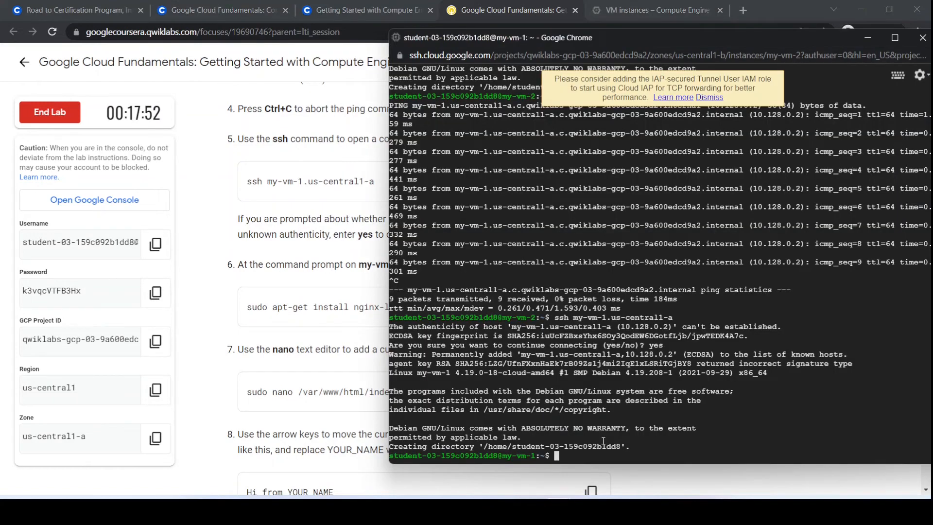
key("ctrl+v")
key("Return")
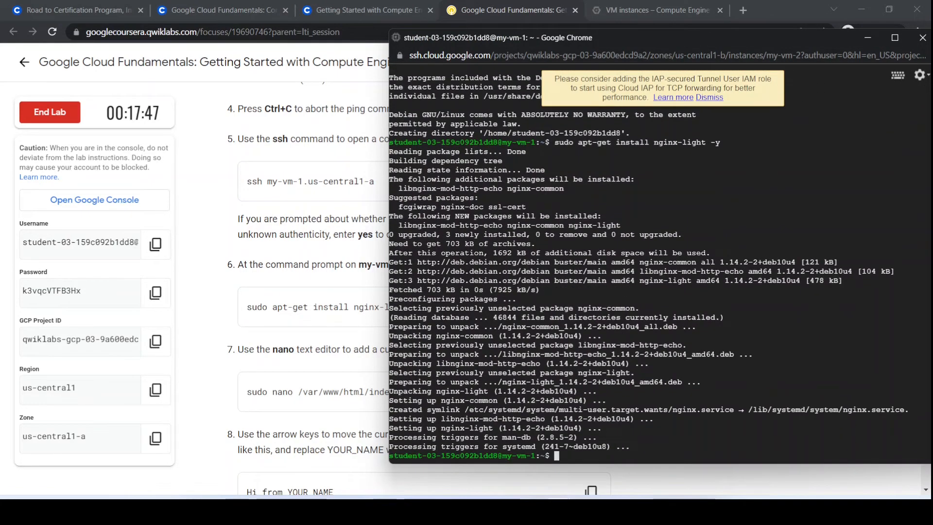
Open the web server's home page in nano with the lab's command sudo nano /var/www/html/index.nginx-debian.html.
left_click(213, 333)
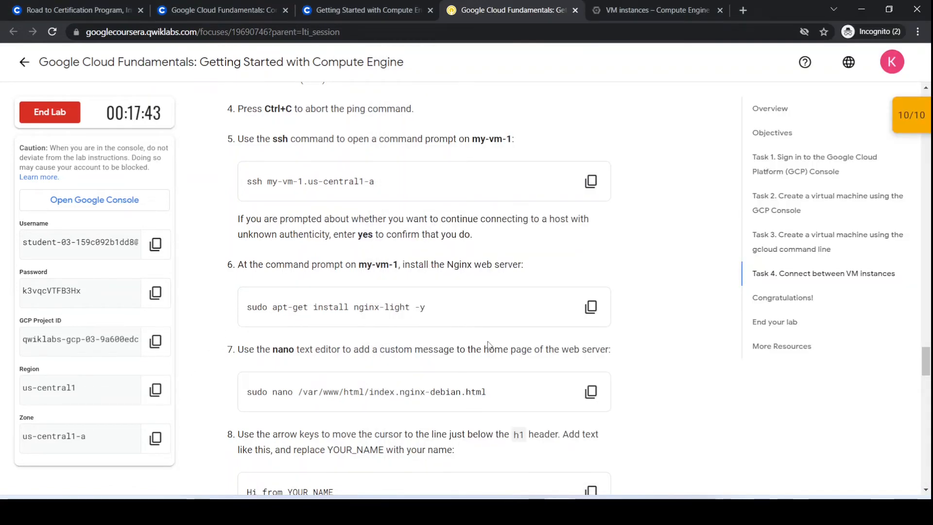
scroll(491, 347, "down", 1)
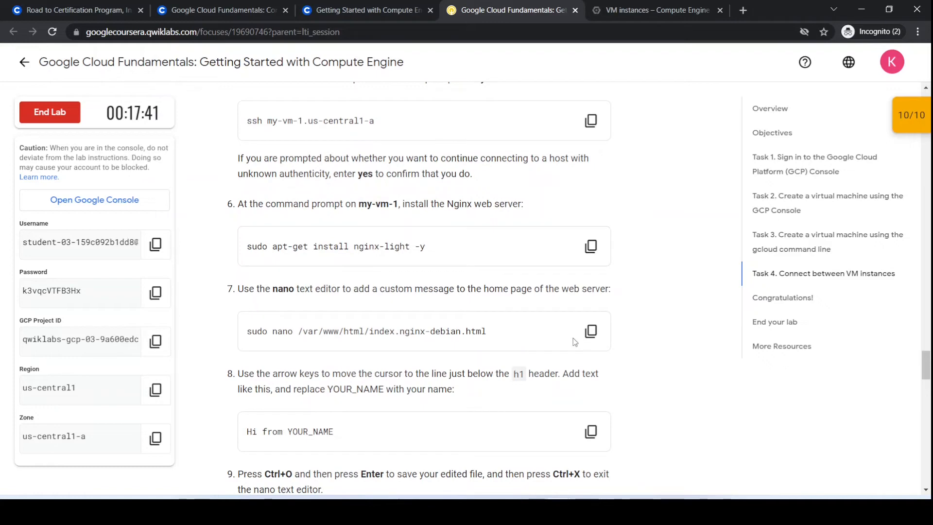
left_click(591, 331)
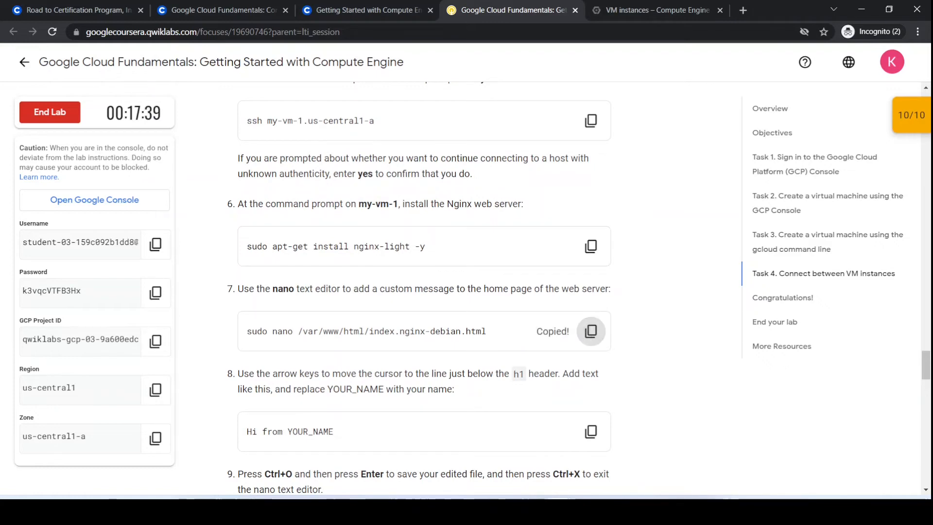
mouse_move(536, 498)
left_click(620, 451)
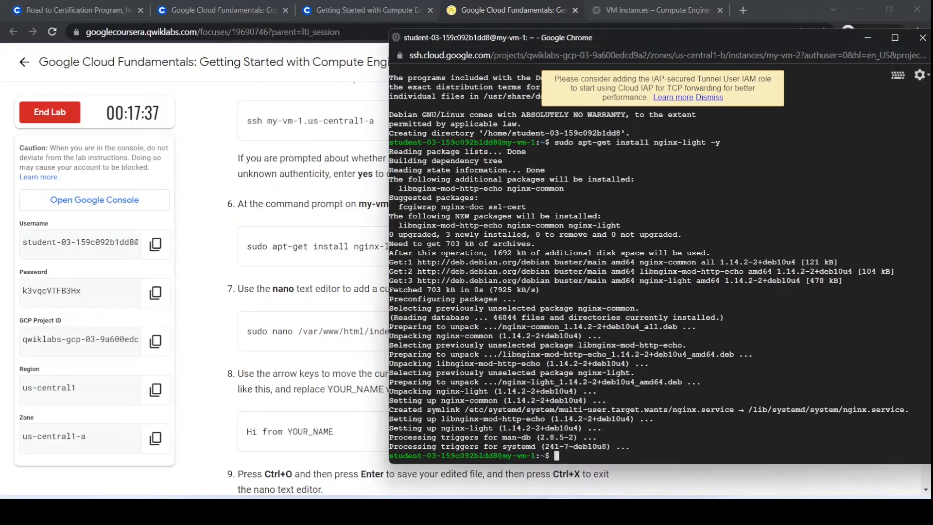
key("ctrl+v")
key("Return")
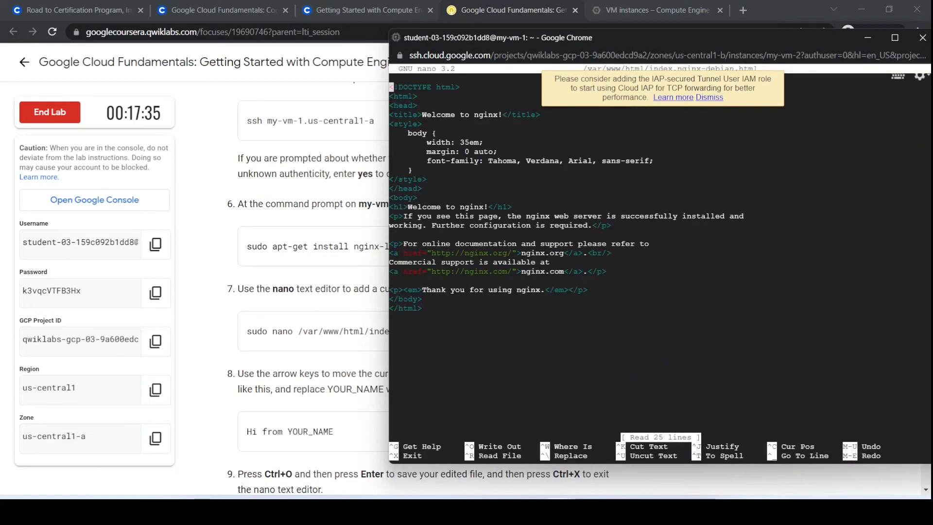
Copy the lab's sample line "Hi from YOUR_NAME" from its instructions and return to the nano editor window.
left_click(240, 361)
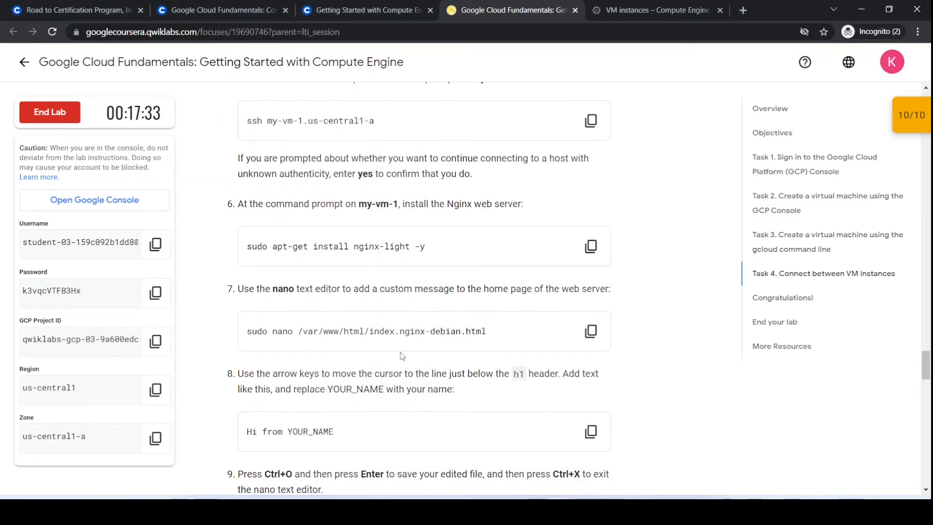
scroll(402, 356, "down", 2)
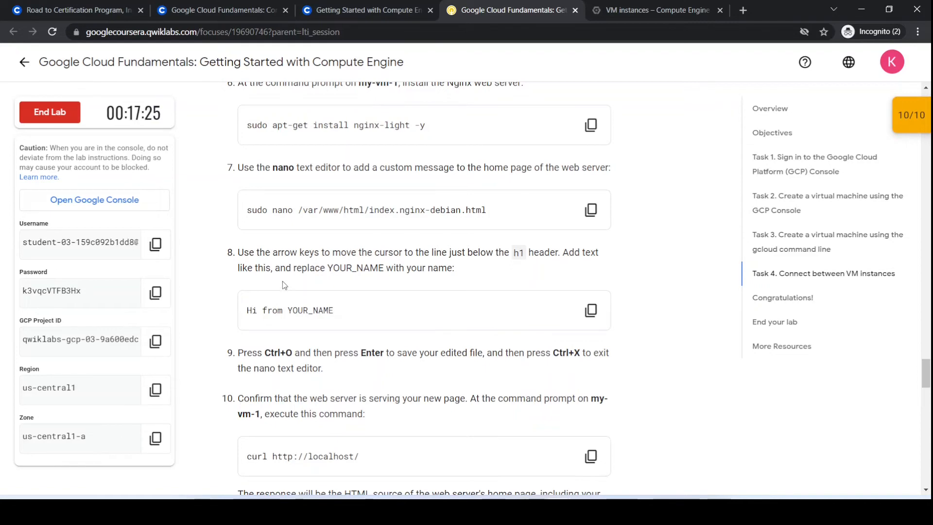
left_click(589, 313)
mouse_move(574, 483)
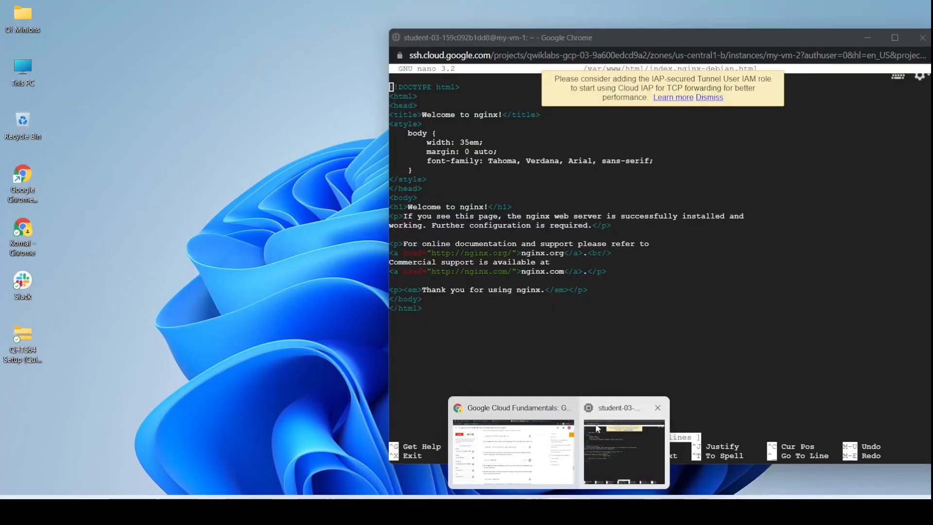
left_click(605, 456)
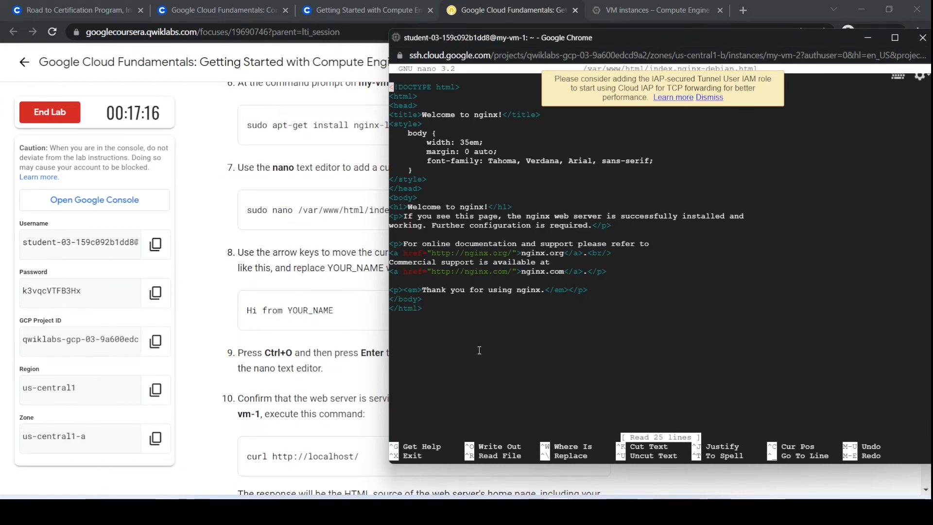
Insert the copied line "Hi from YOUR_NAME" on a new line just below the h1 header of the home page.
key("Down")
key("Down")
key("Down")
key("Down")
key("Down")
key("Down")
key("Down")
key("Down")
key("Down")
key("Down")
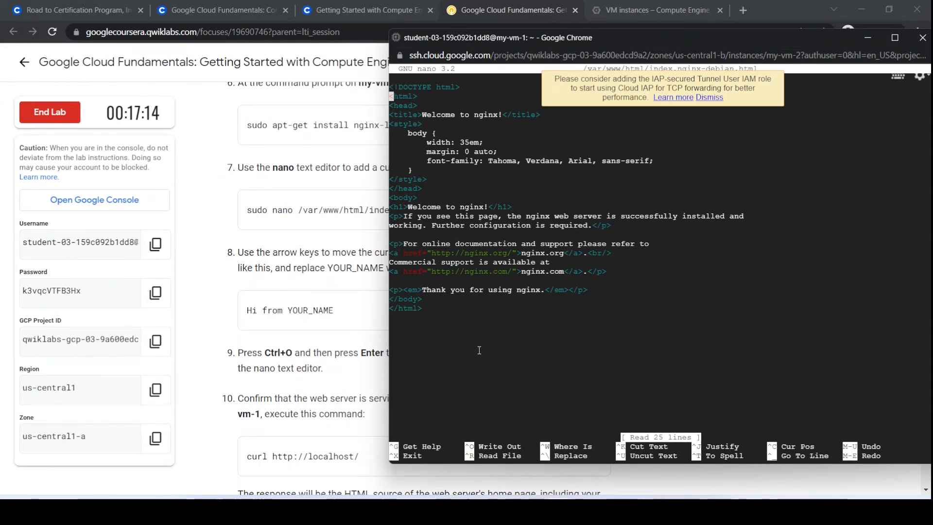
key("Down")
key("Down")
key("Down")
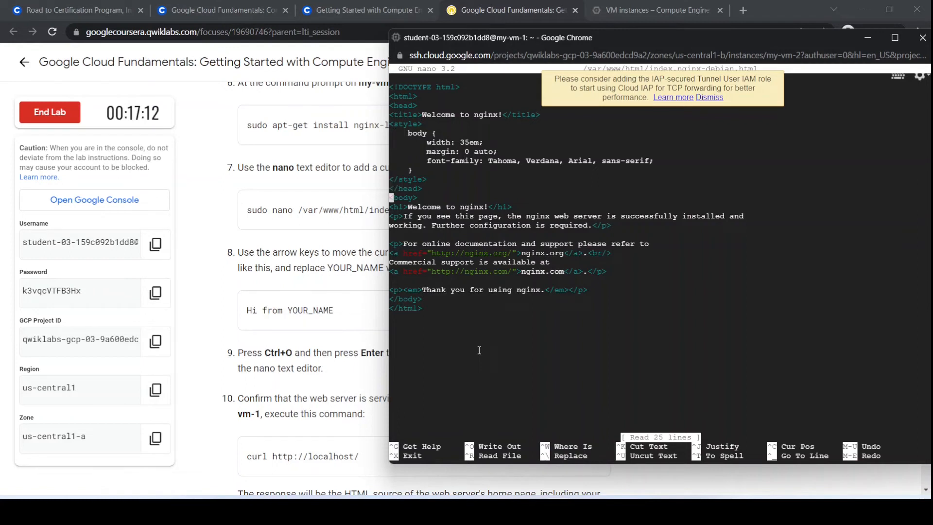
key("Right")
key("Right")
key("Right")
key("Right")
key("Right")
key("Right")
key("Right")
key("Right")
key("Right")
key("Right")
key("Right")
key("Right")
key("Right")
key("Right")
key("Right")
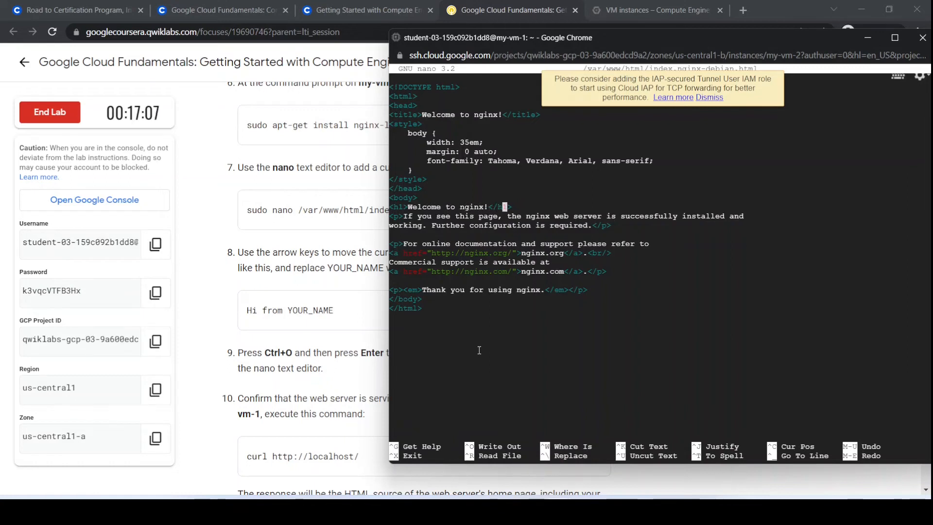
key("Right")
key("Right")
key("Return")
key("ctrl+v")
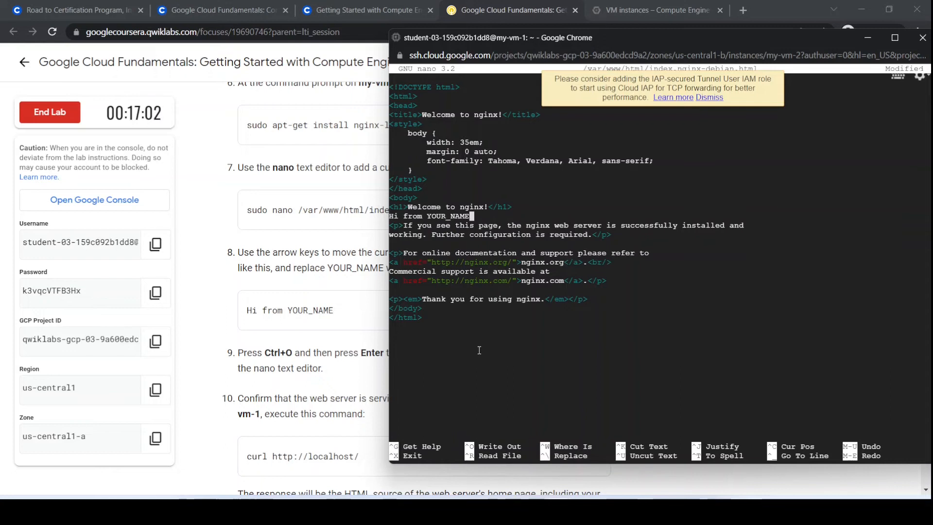
Replace the YOUR_NAME placeholder in the custom message with demo.
key("BackSpace")
key("BackSpace")
key("BackSpace")
key("BackSpace")
key("BackSpace")
key("BackSpace")
key("BackSpace")
key("BackSpace")
key("BackSpace")
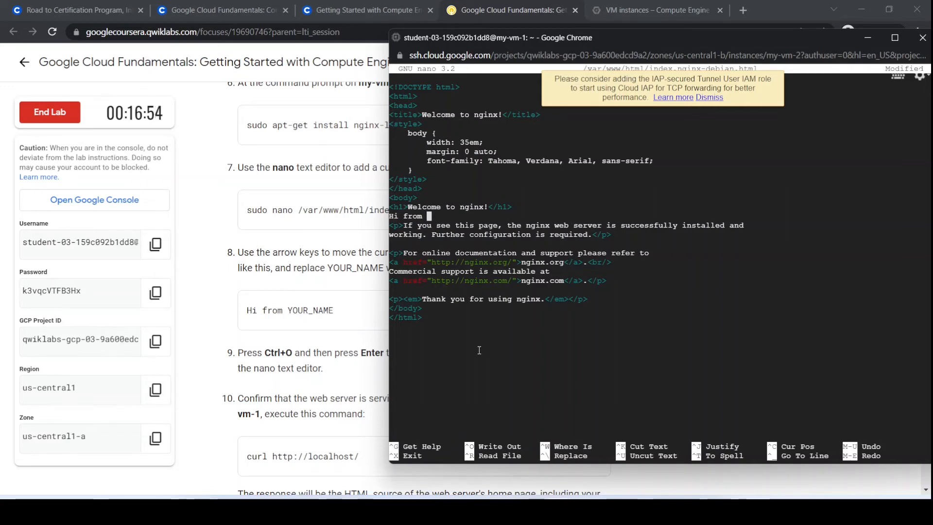
type("demo")
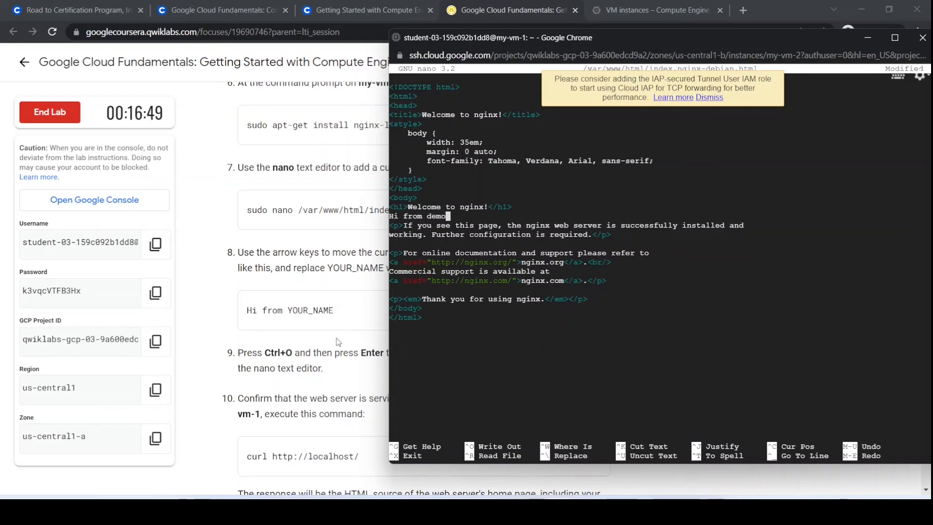
Check the lab's saving instructions, then save index.nginx-debian.html under the same name and exit nano.
left_click(336, 337)
scroll(336, 337, "down", 3)
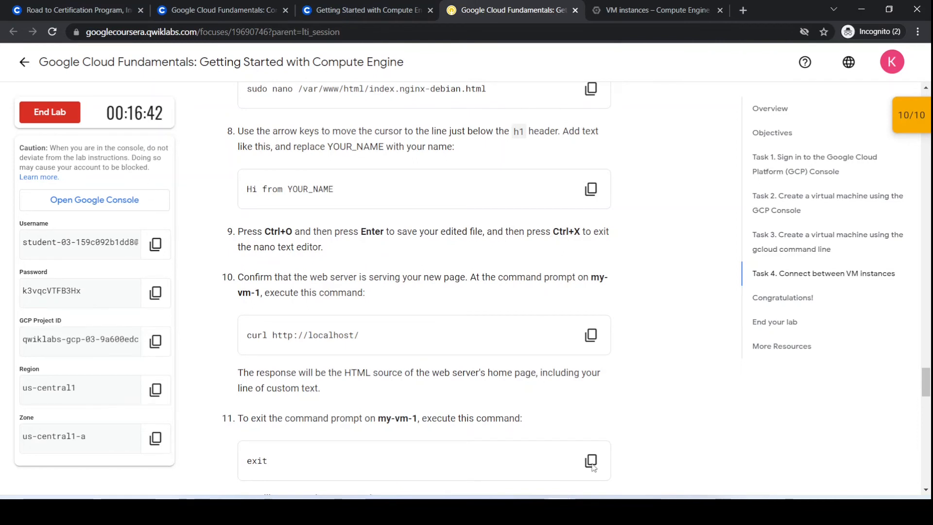
left_click(617, 453)
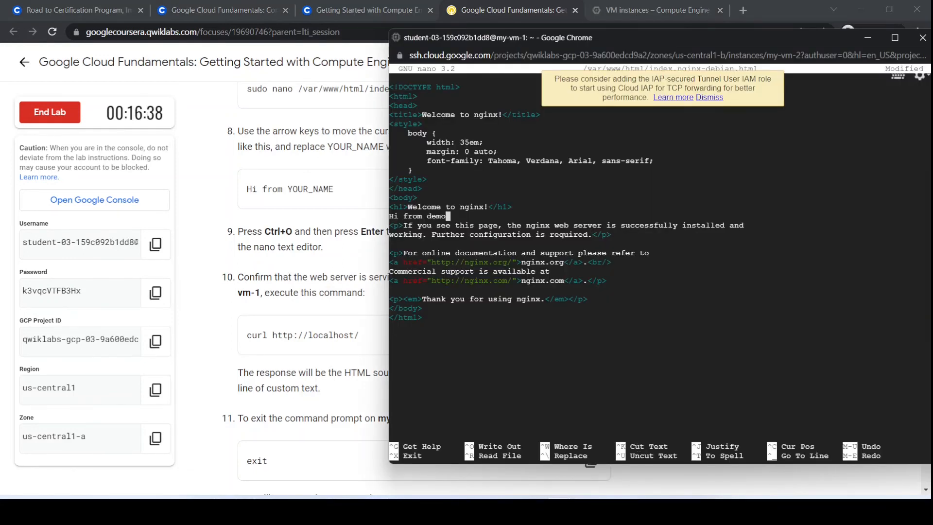
key("ctrl+o")
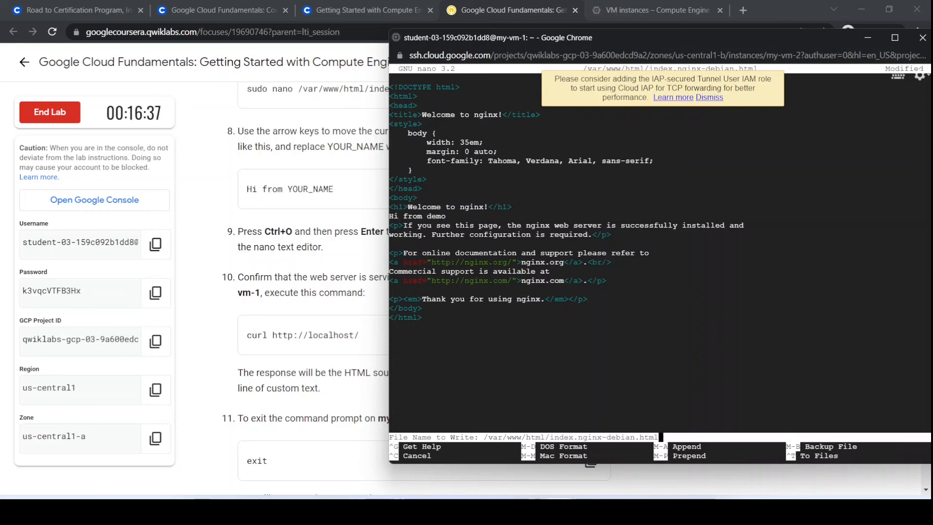
key("Return")
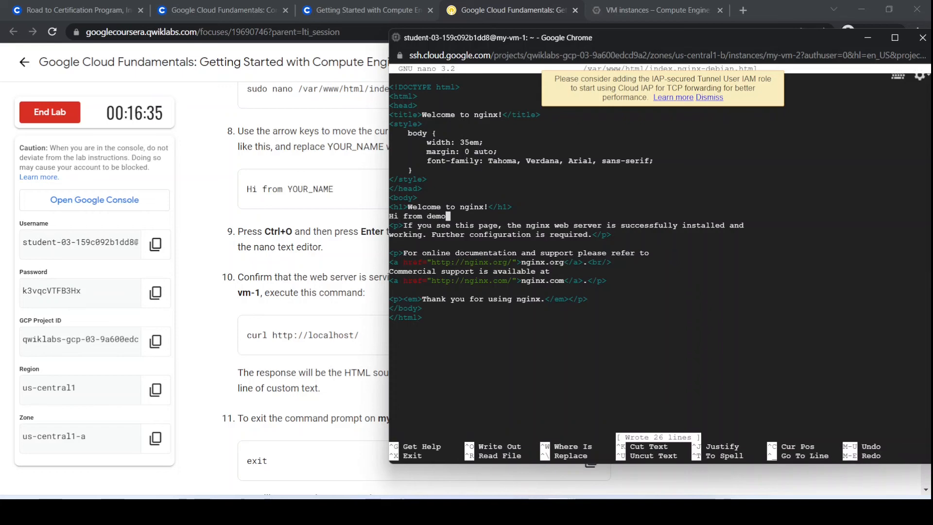
key("ctrl+x")
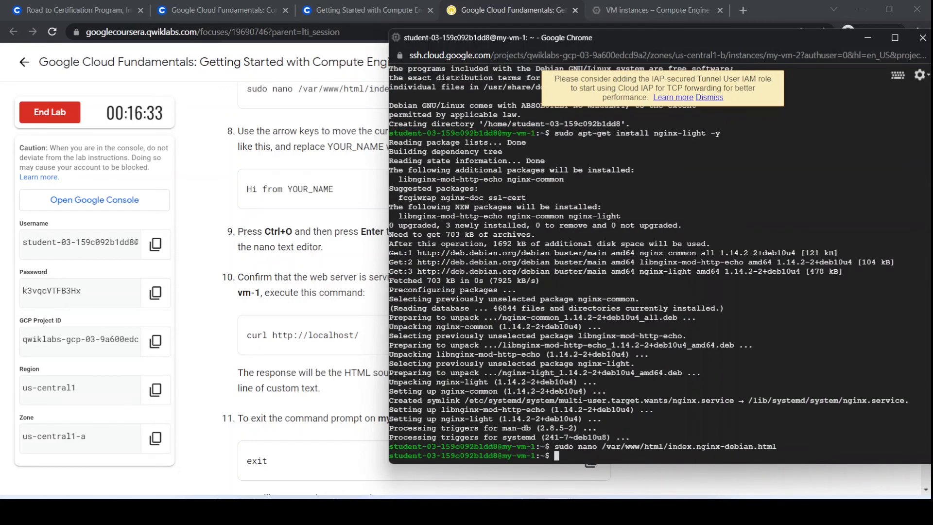
left_click(227, 368)
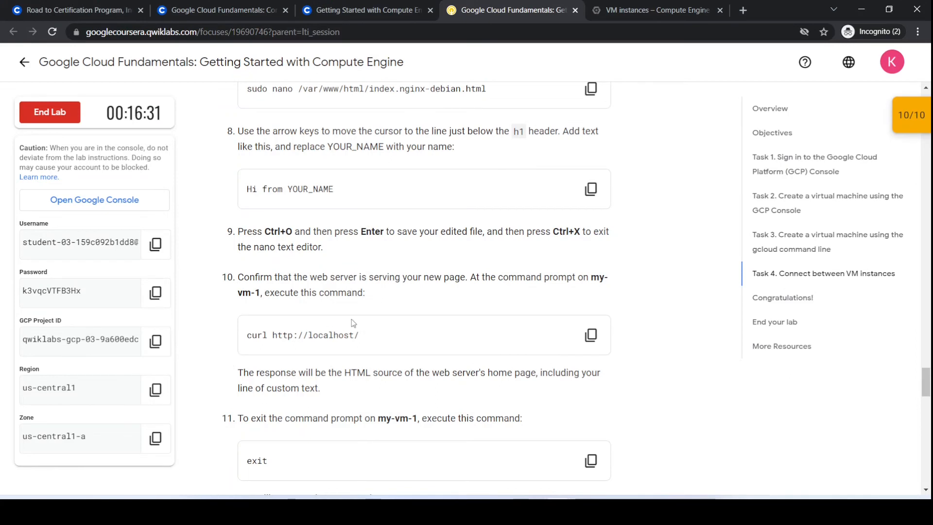
scroll(353, 324, "down", 3)
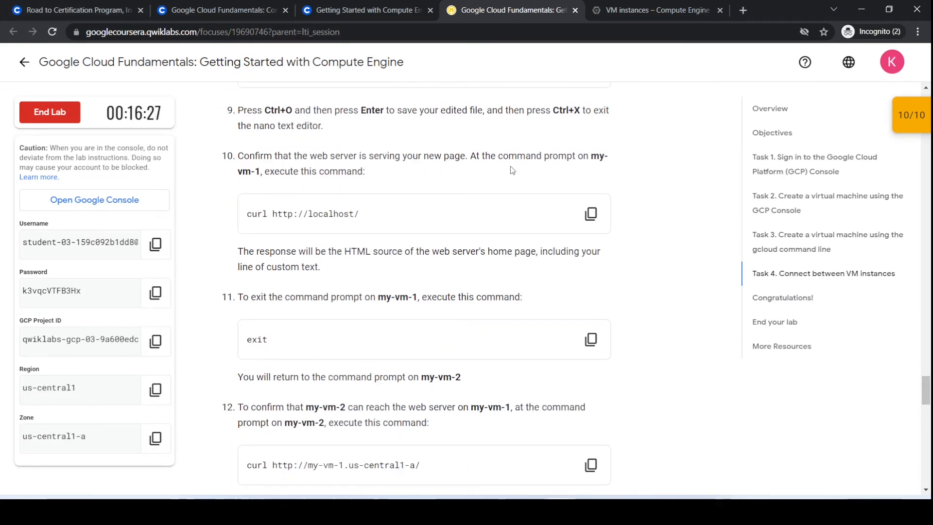
left_click(591, 213)
mouse_move(575, 510)
left_click(609, 436)
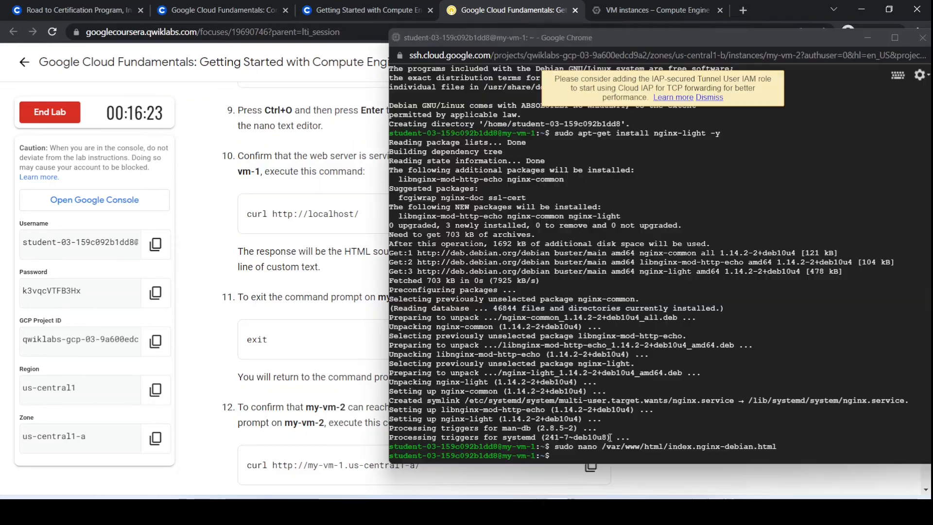
key("ctrl+v")
key("Return")
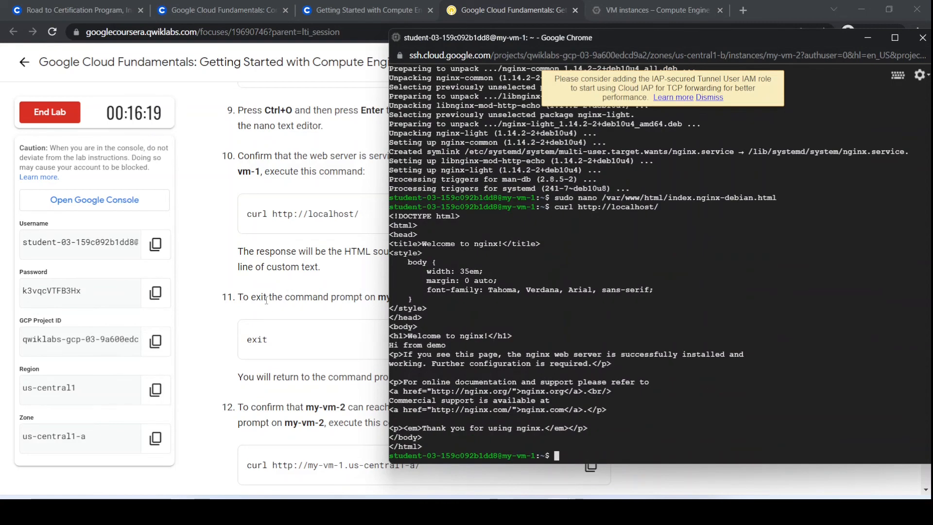
Leave the my-vm-1 session with the lab's exit command to return to the my-vm-2 prompt.
left_click(218, 307)
scroll(342, 253, "down", 1)
scroll(342, 254, "up", 2)
scroll(342, 253, "up", 1)
scroll(362, 315, "down", 1)
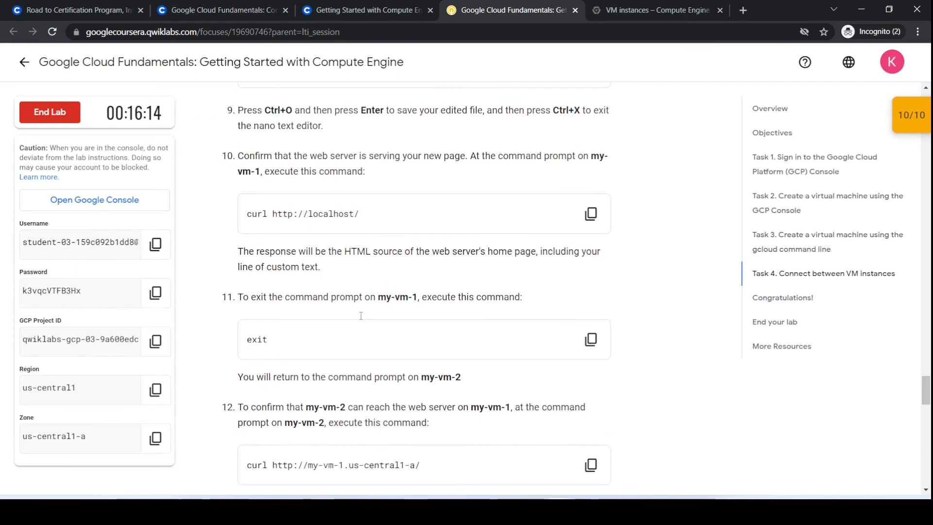
left_click(601, 347)
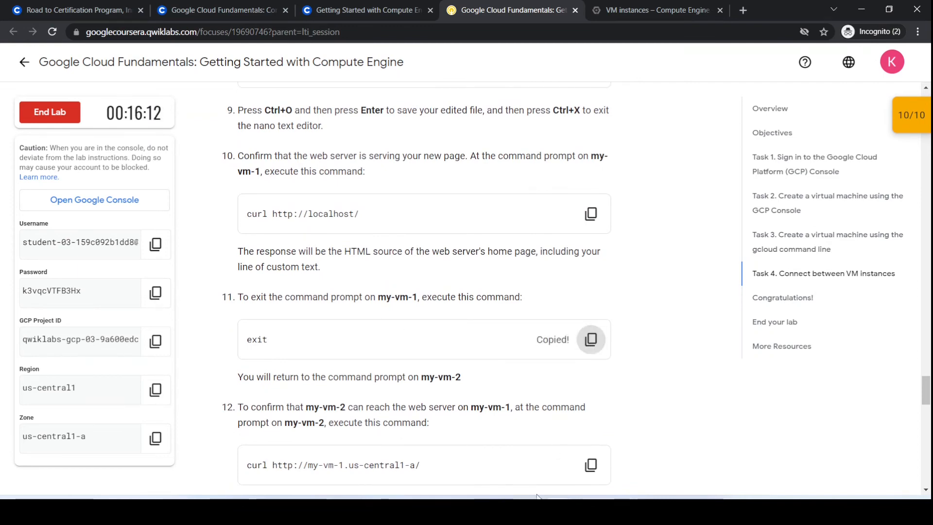
left_click(604, 454)
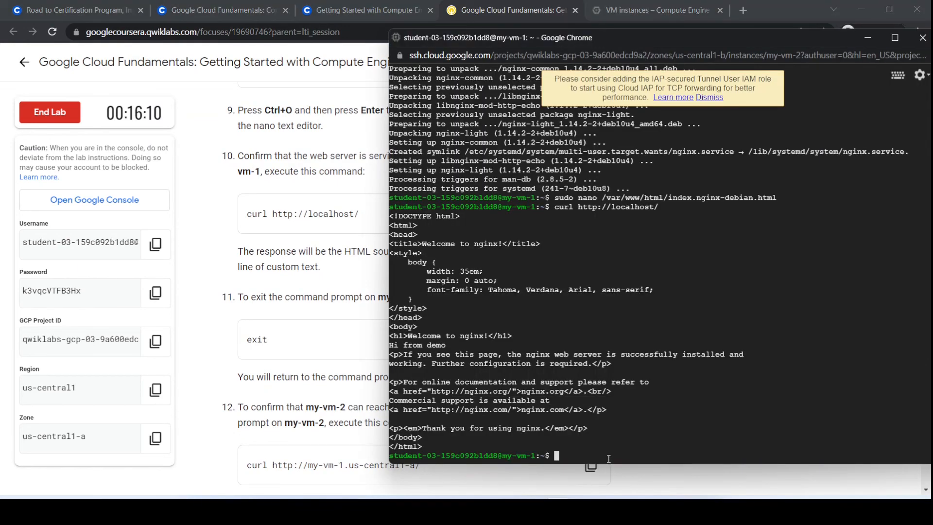
key("ctrl+v")
key("Return")
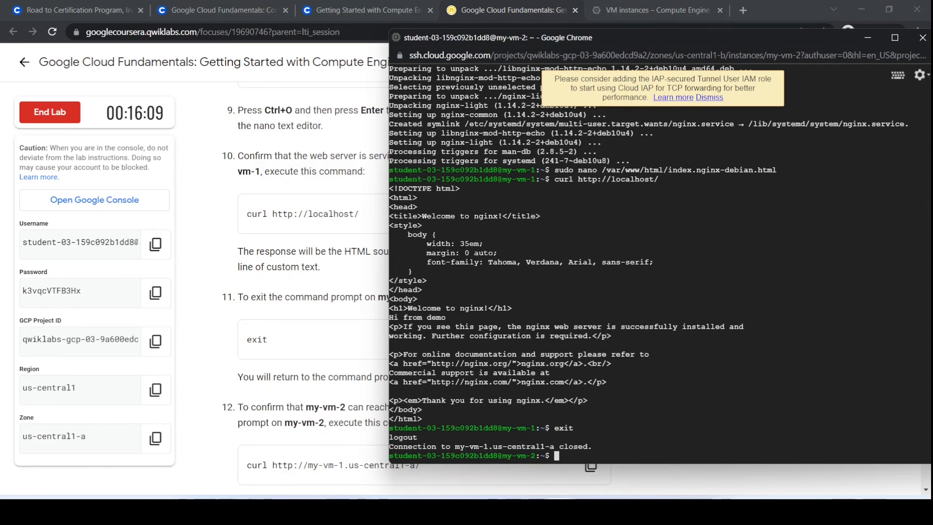
left_click(235, 348)
scroll(226, 355, "down", 3)
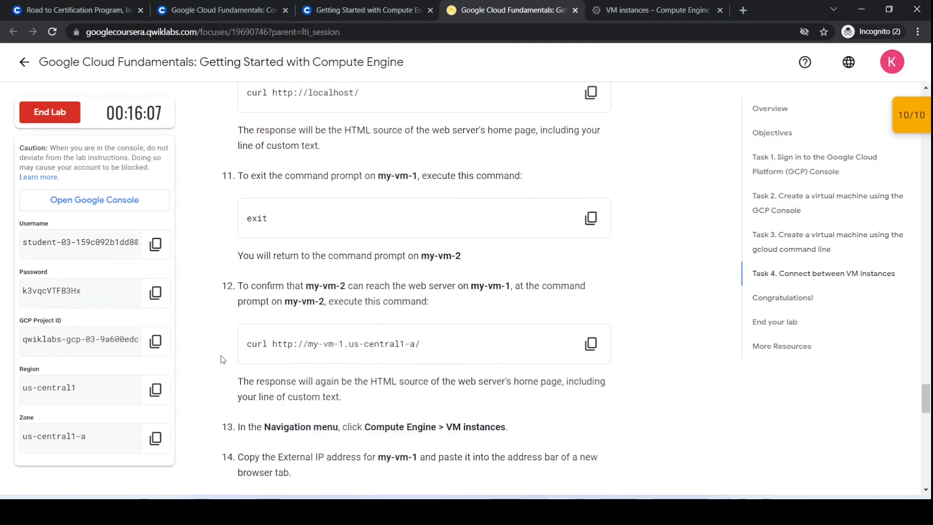
scroll(325, 307, "down", 1)
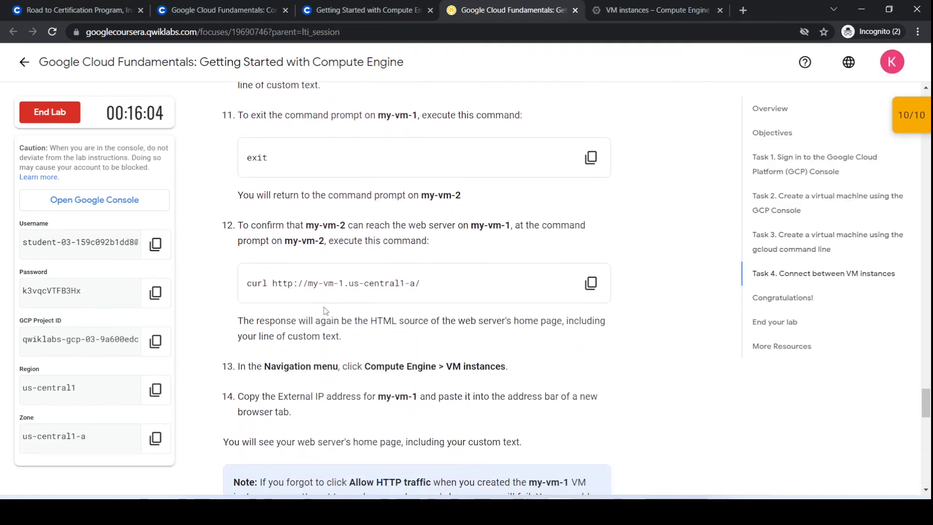
left_click(591, 283)
mouse_move(605, 497)
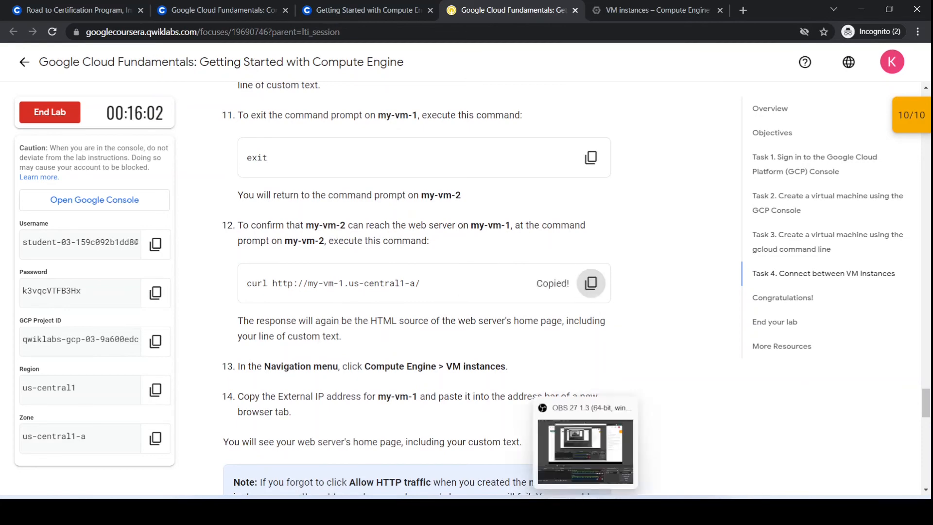
left_click(601, 444)
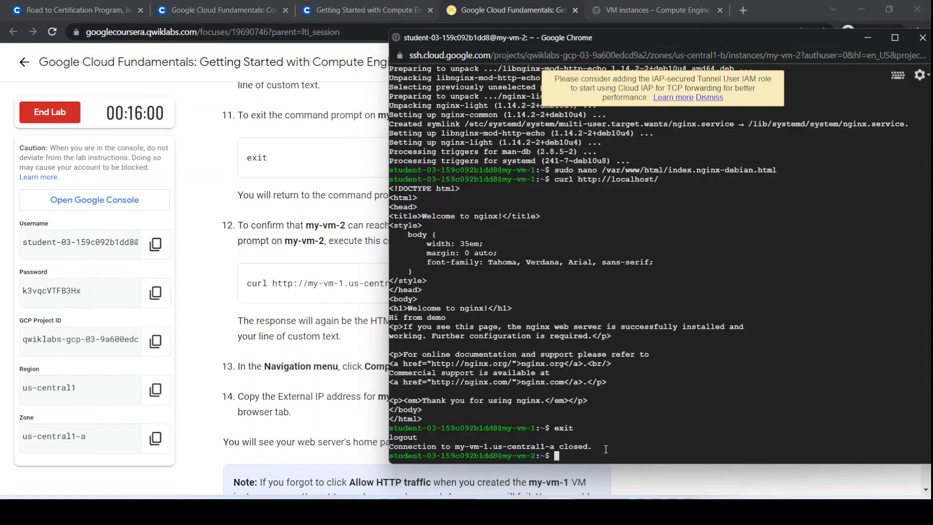
key("ctrl+v")
key("Return")
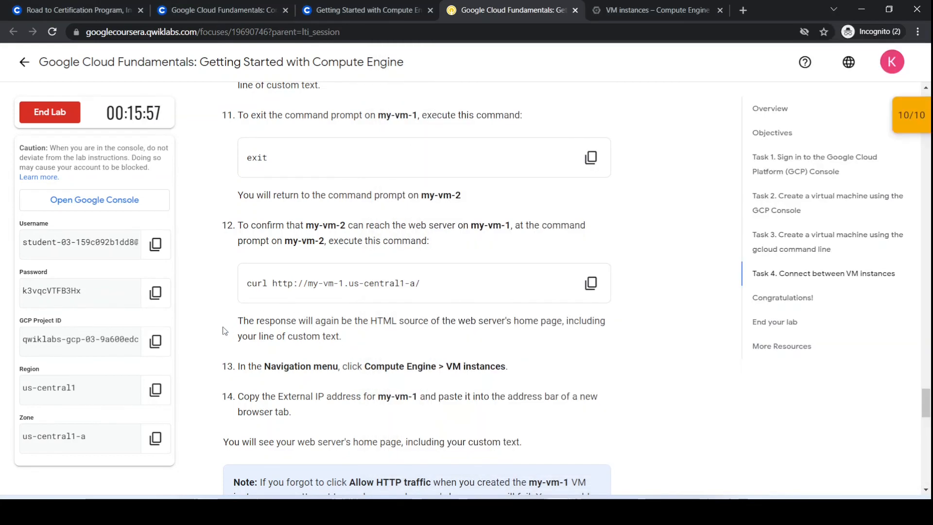
Follow the lab's final instructions by opening my-vm-1's external IP address from the VM instances list in a new browser tab.
left_click(227, 328)
scroll(225, 331, "down", 3)
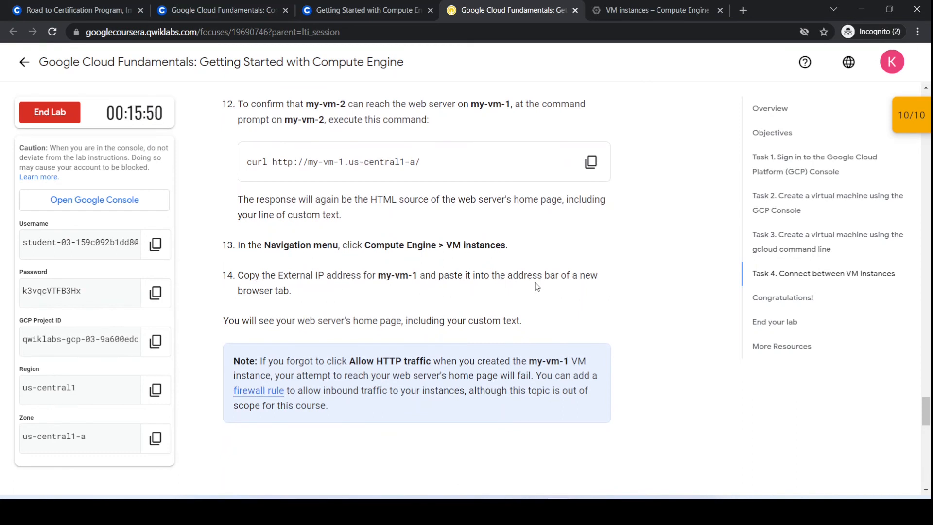
scroll(536, 287, "down", 1)
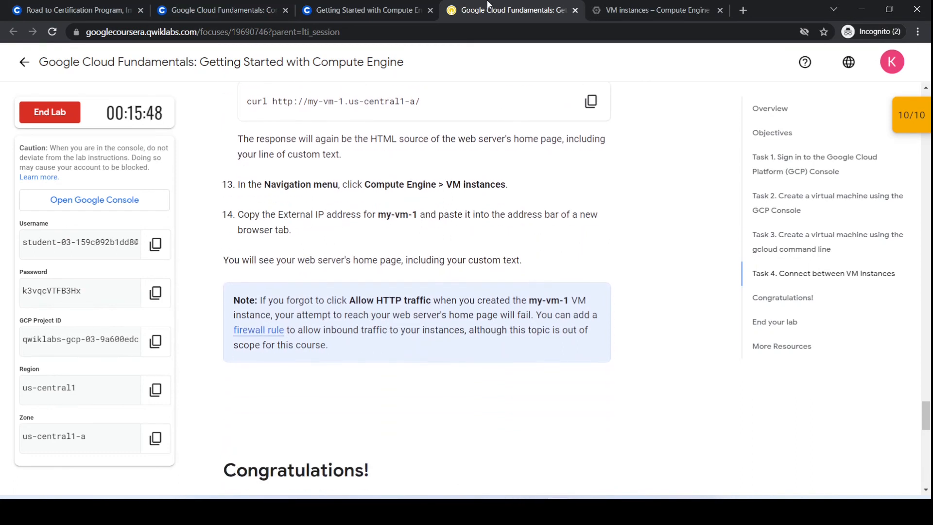
left_click(651, 10)
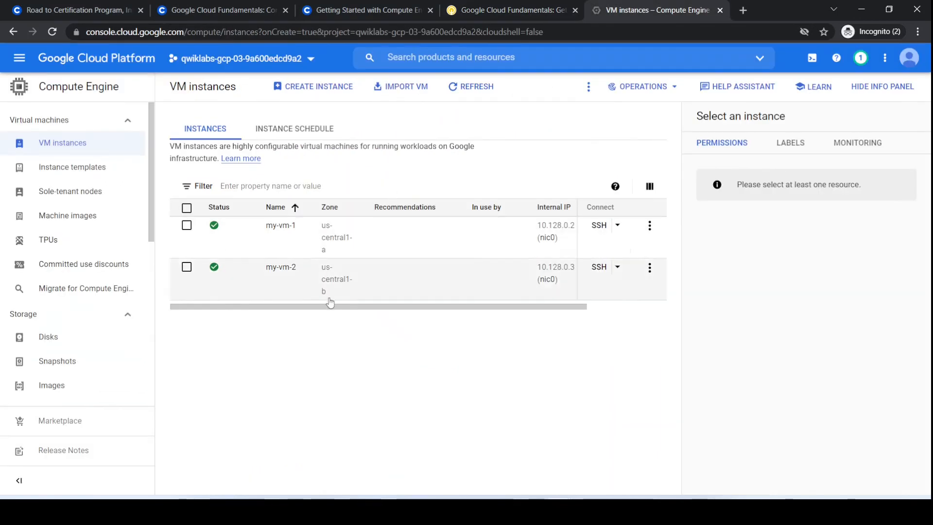
left_click(471, 87)
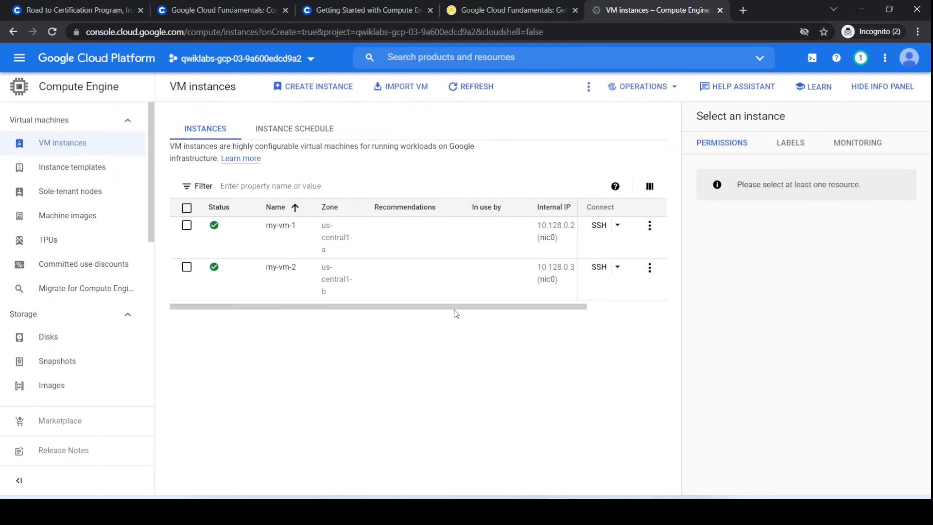
left_click_drag(448, 307, 535, 307)
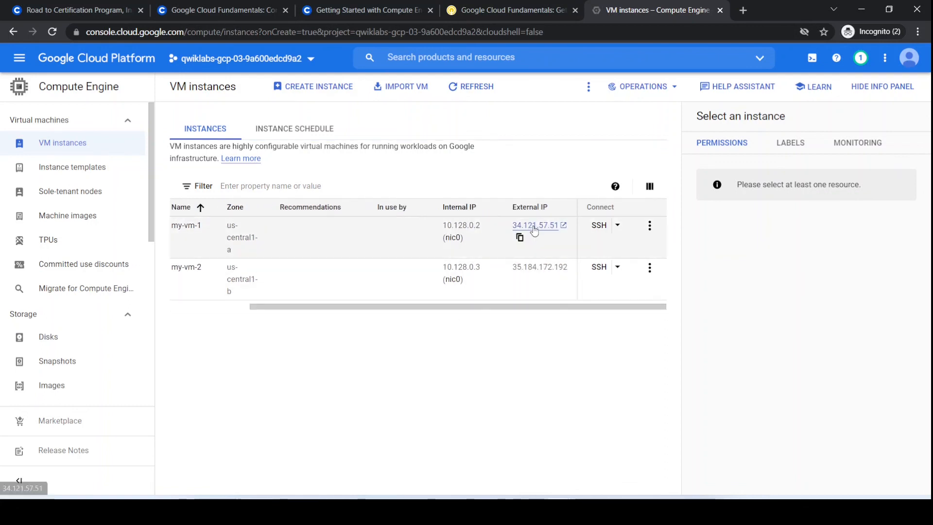
left_click(534, 228)
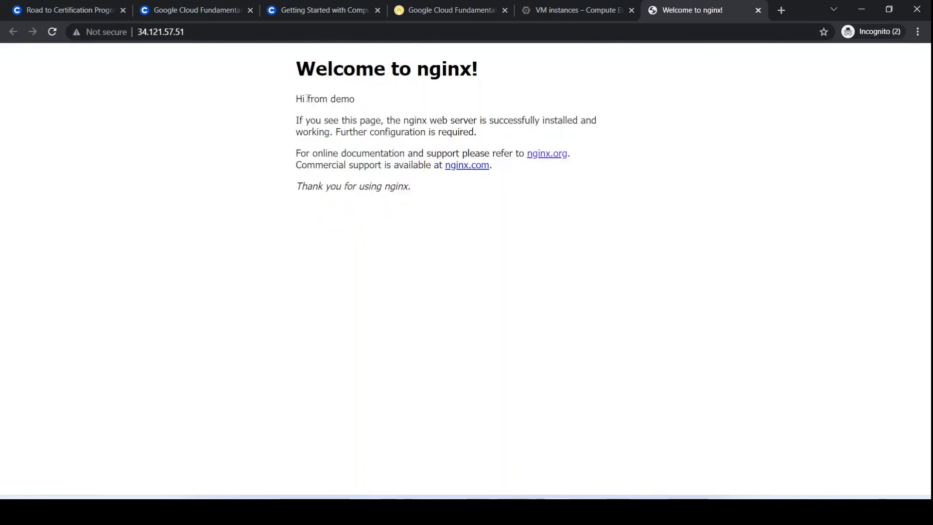
Check the lab's closing instructions and close the browser tab with the nginx welcome page.
left_click(474, 10)
scroll(316, 246, "down", 3)
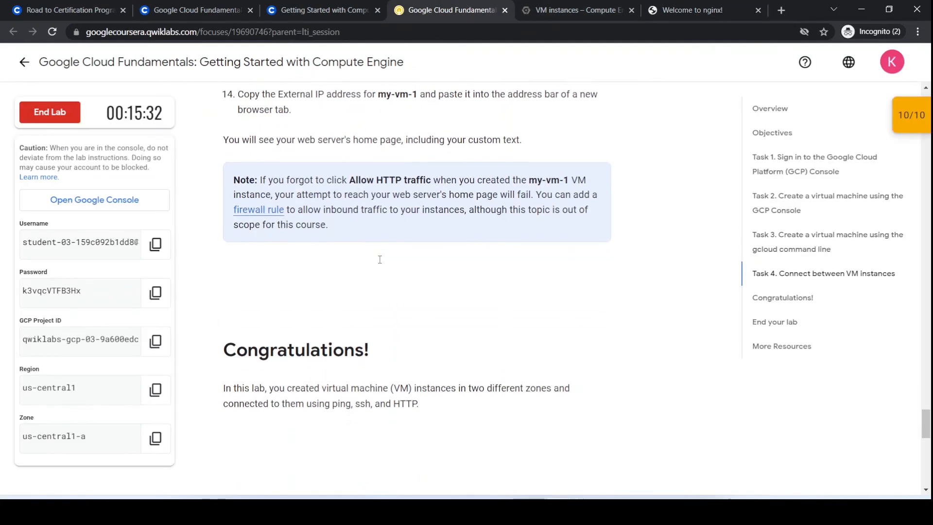
scroll(334, 331, "down", 3)
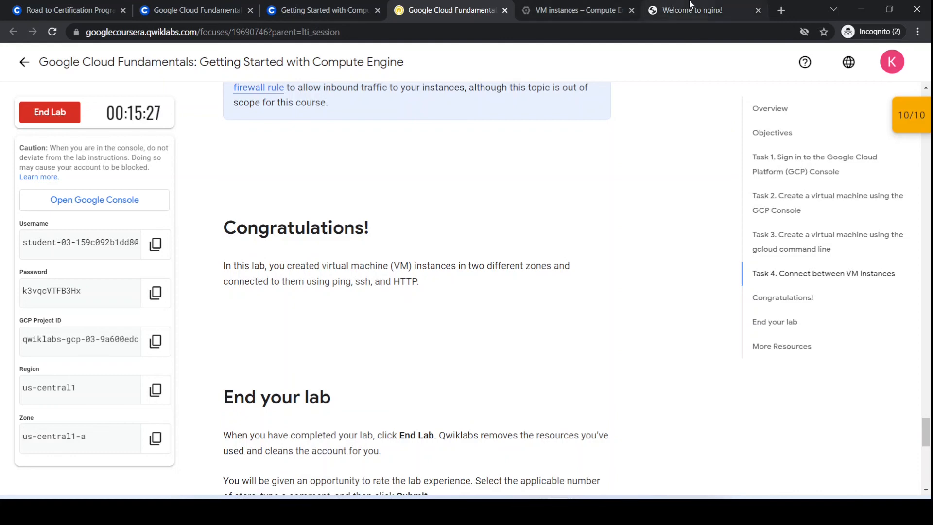
left_click(735, 9)
left_click(758, 10)
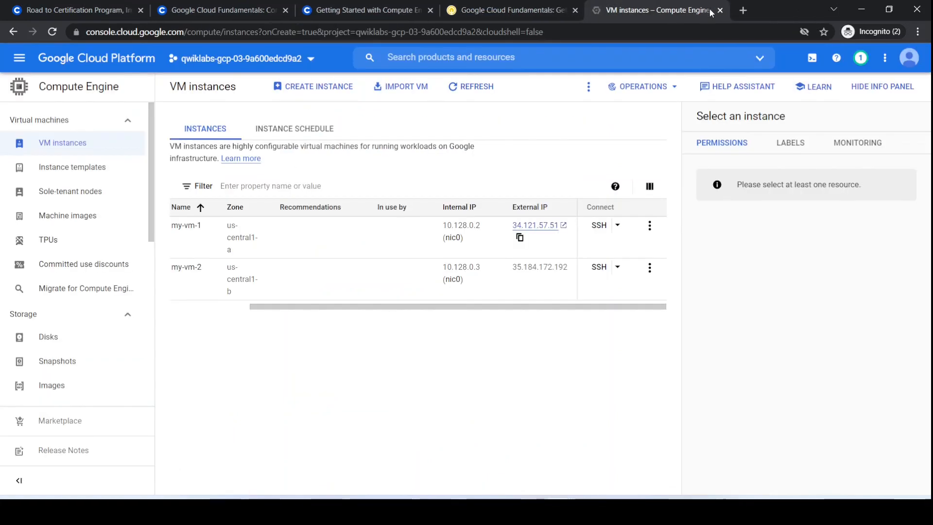
Sign out of the Google Cloud console account and end the Qwiklabs lab, confirming the prompt.
left_click(909, 58)
left_click(892, 200)
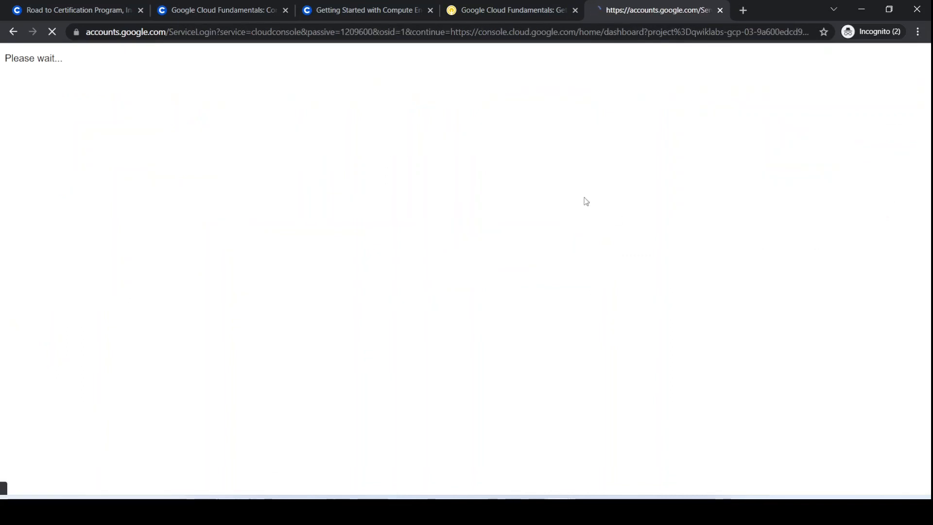
left_click(503, 16)
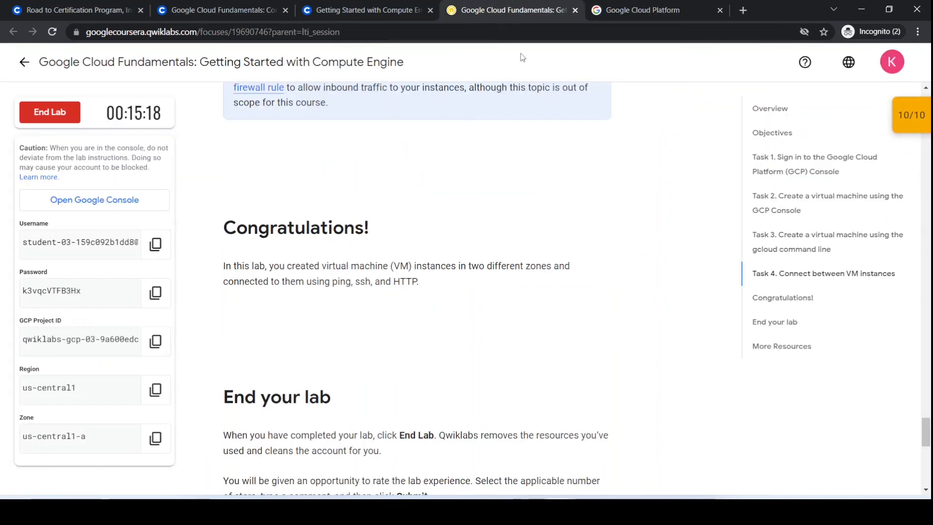
left_click(53, 117)
left_click(586, 317)
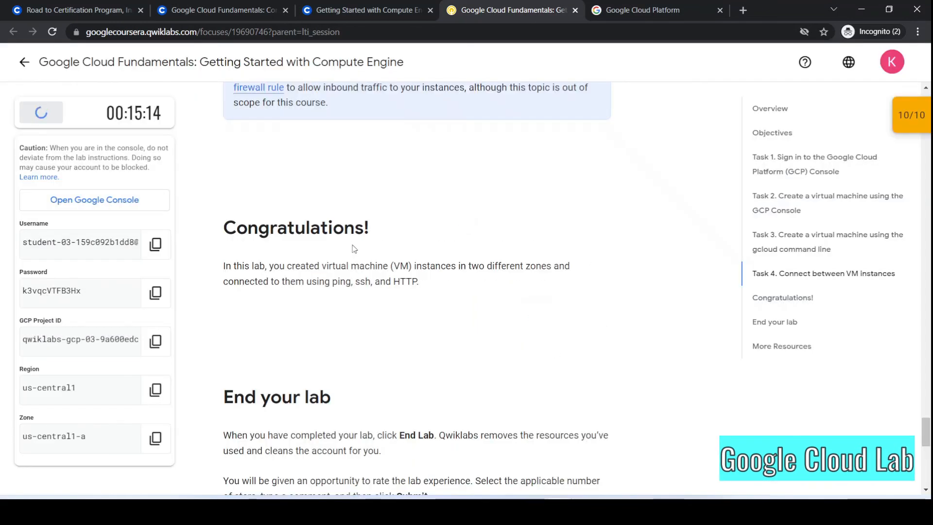